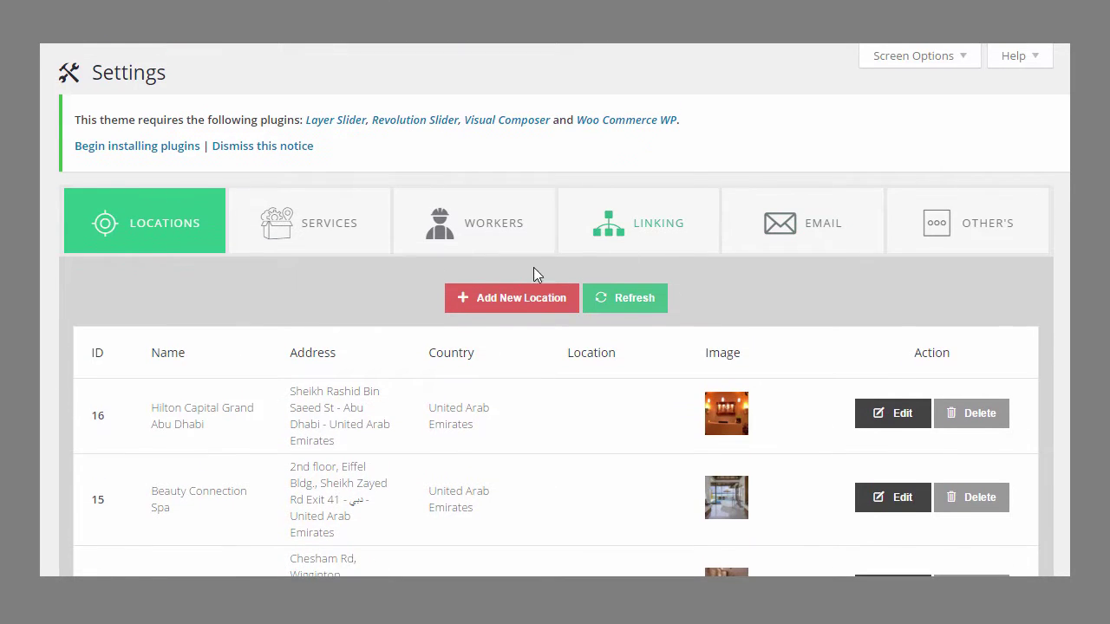
Step: Start a new location record and fill in the location's name and full address
{"action": "left_click", "coordinate": [483, 299]}
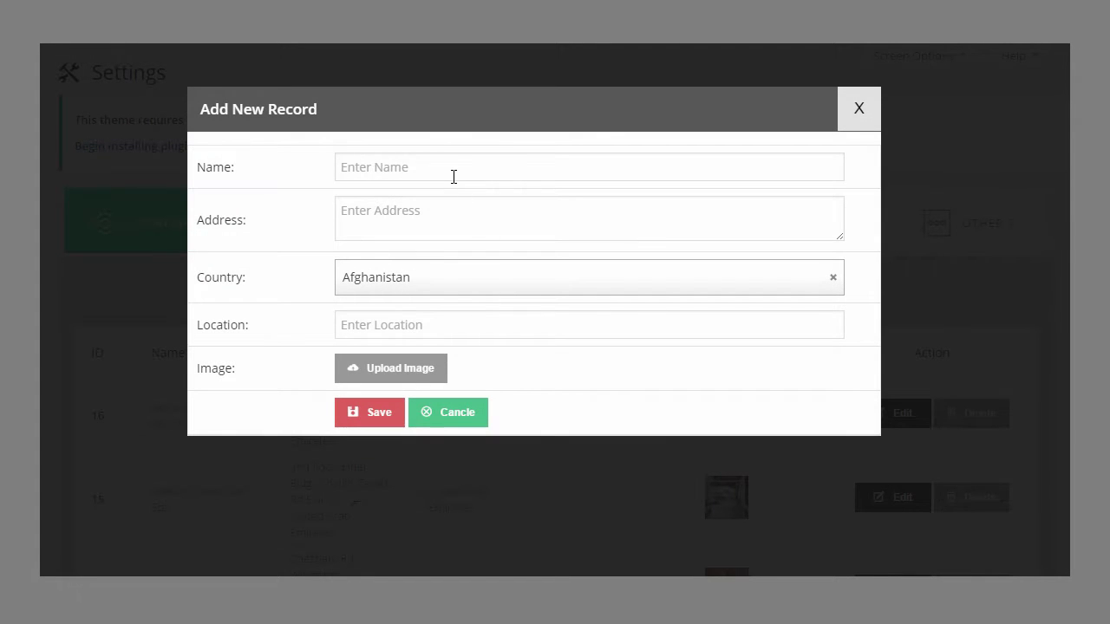
{"action": "left_click", "coordinate": [454, 169]}
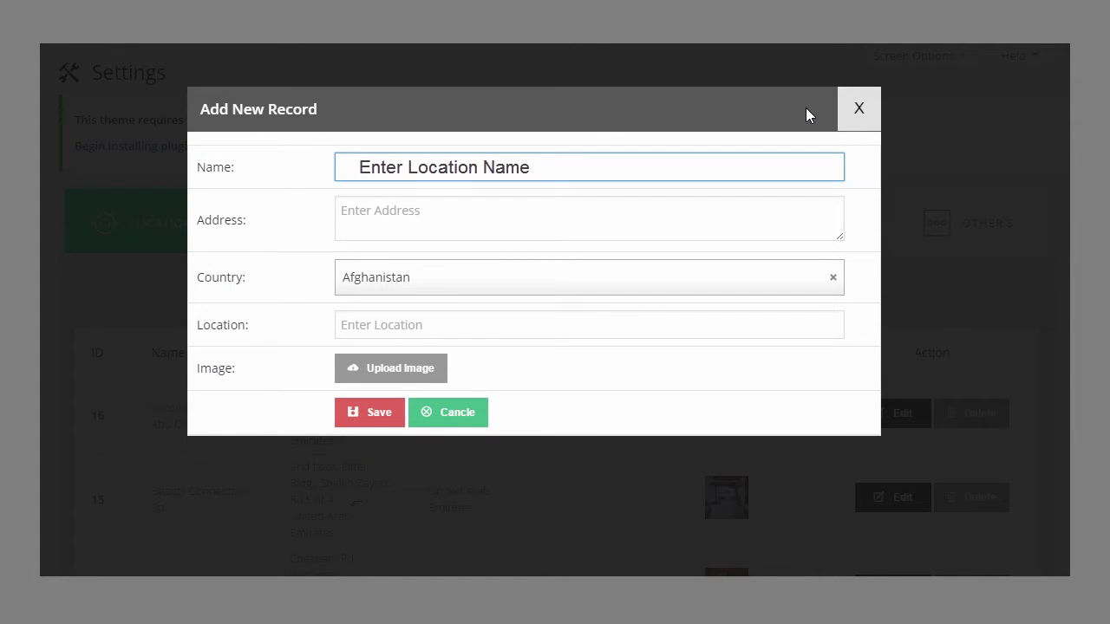
{"action": "left_click", "coordinate": [518, 233]}
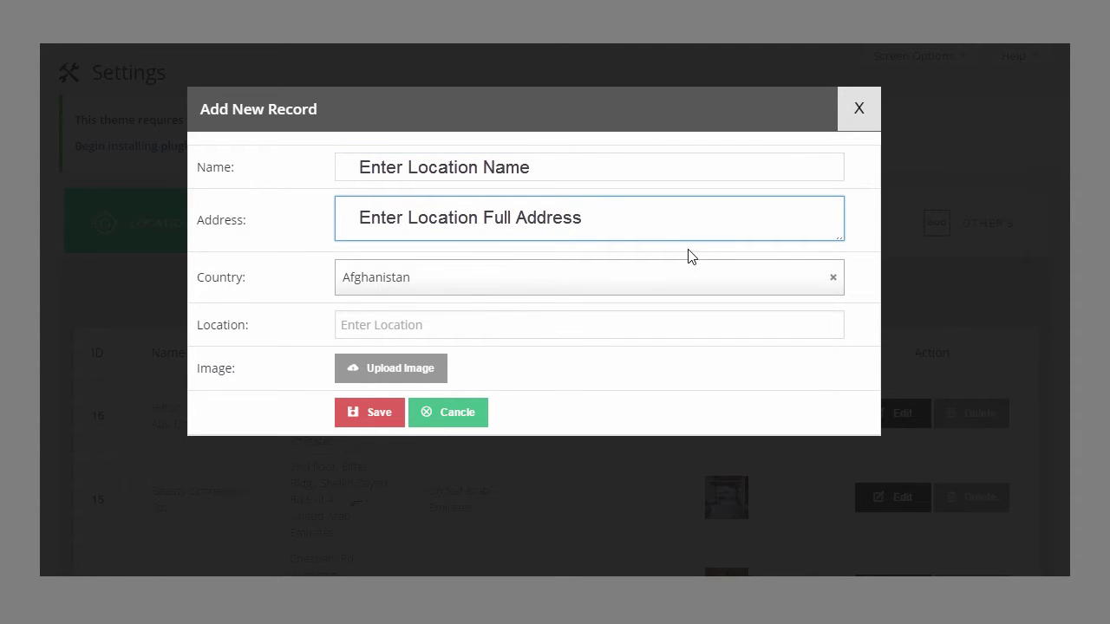
Step: Set the new location's country to Egypt and fill in its location name
{"action": "left_click", "coordinate": [438, 286]}
{"action": "scroll", "coordinate": [417, 391], "scroll_direction": "down", "scroll_amount": 5}
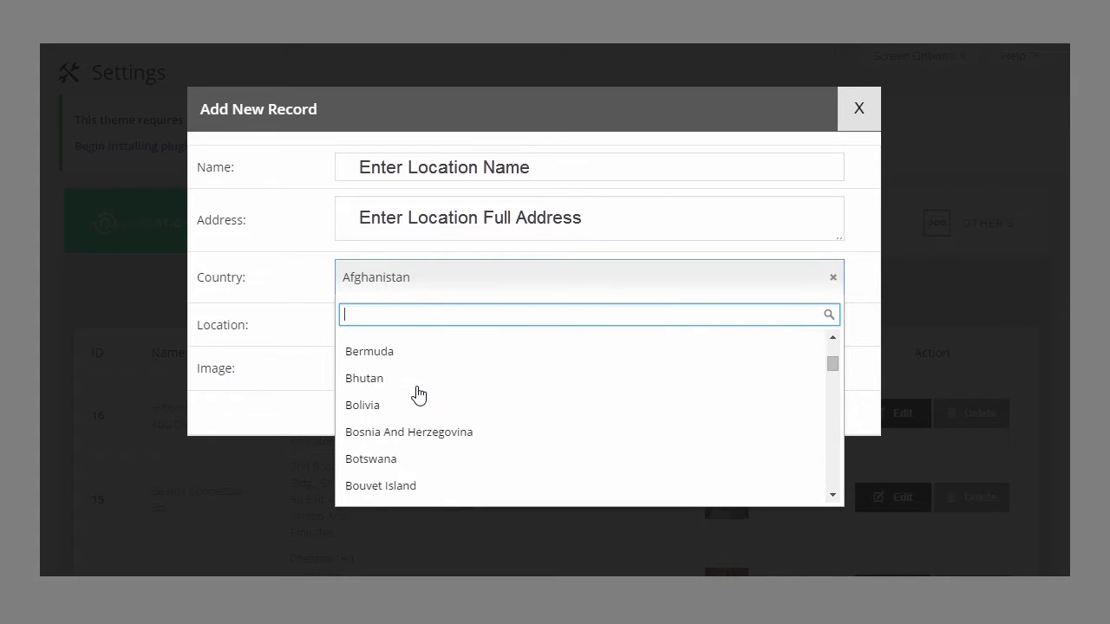
{"action": "scroll", "coordinate": [417, 392], "scroll_direction": "down", "scroll_amount": 10}
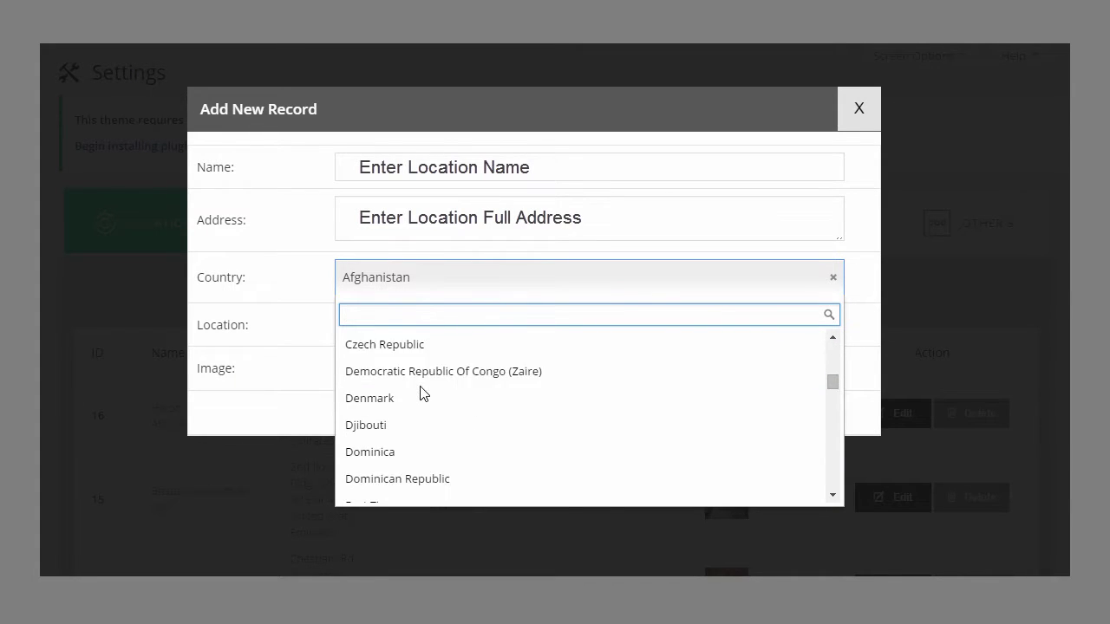
{"action": "scroll", "coordinate": [421, 392], "scroll_direction": "down", "scroll_amount": 4}
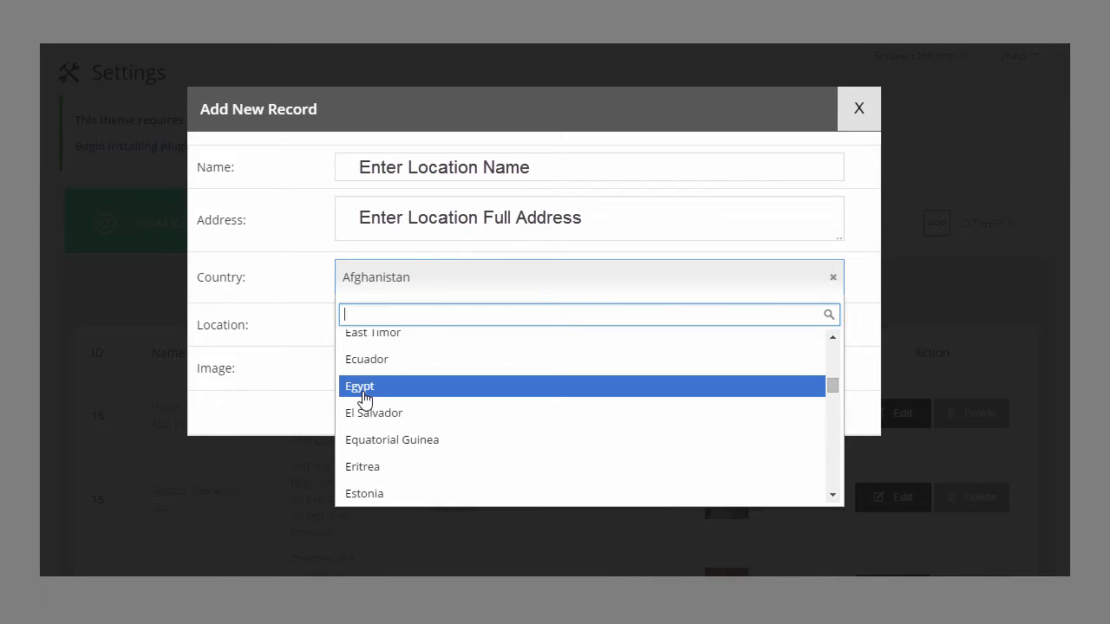
{"action": "left_click", "coordinate": [363, 392]}
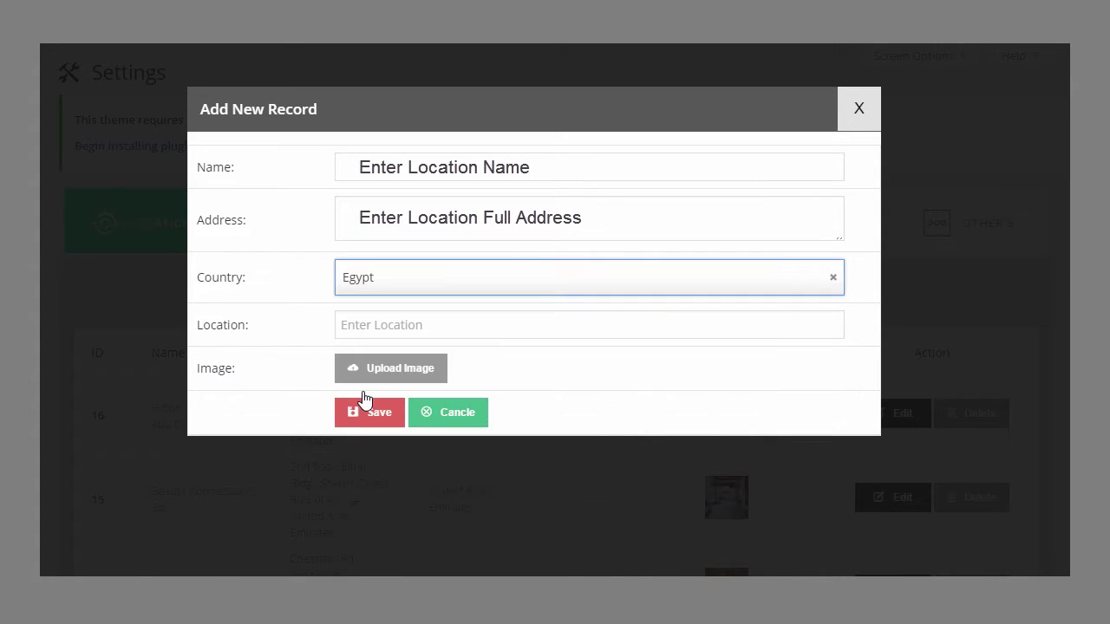
{"action": "left_click", "coordinate": [443, 325]}
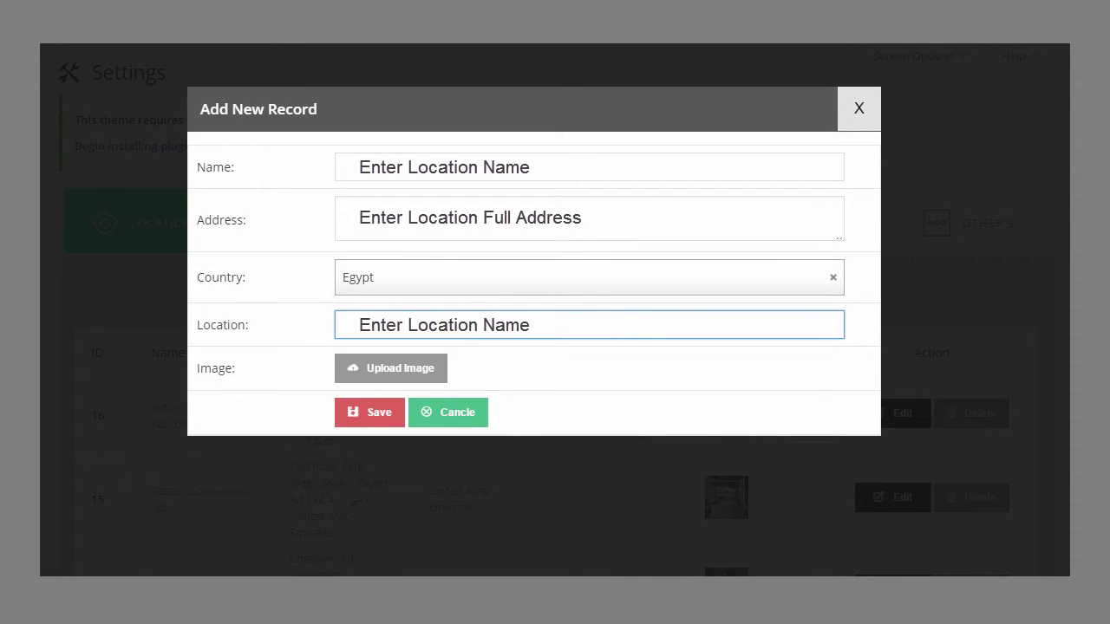
Step: Attach the reception-desk picture 4-1.jpg from the media library as the location's image and save the record
{"action": "left_click", "coordinate": [391, 374]}
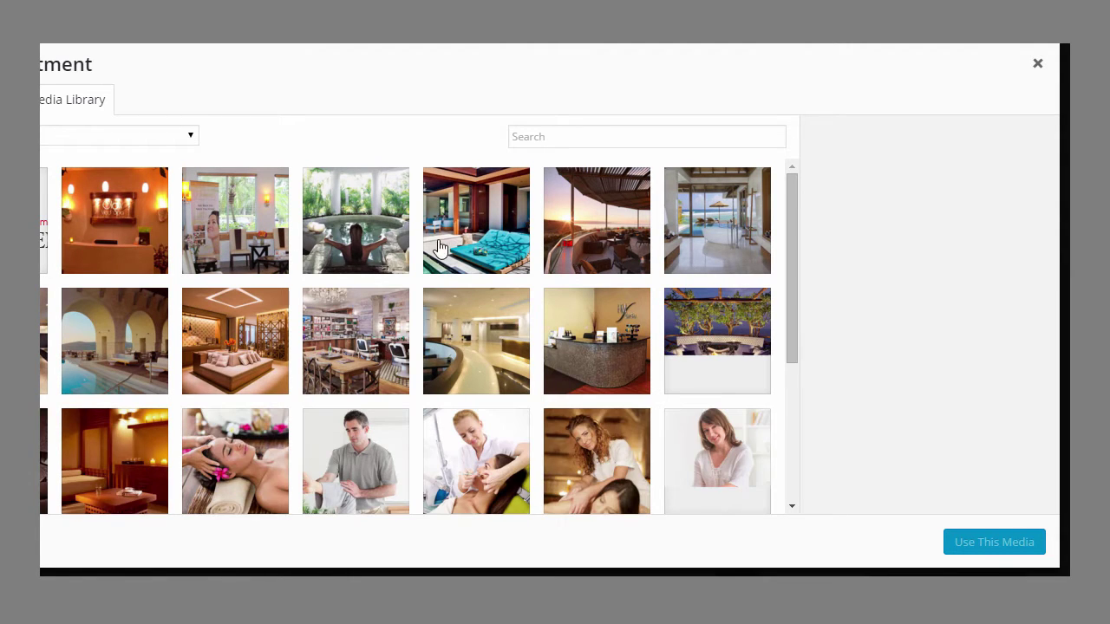
{"action": "left_click", "coordinate": [605, 341]}
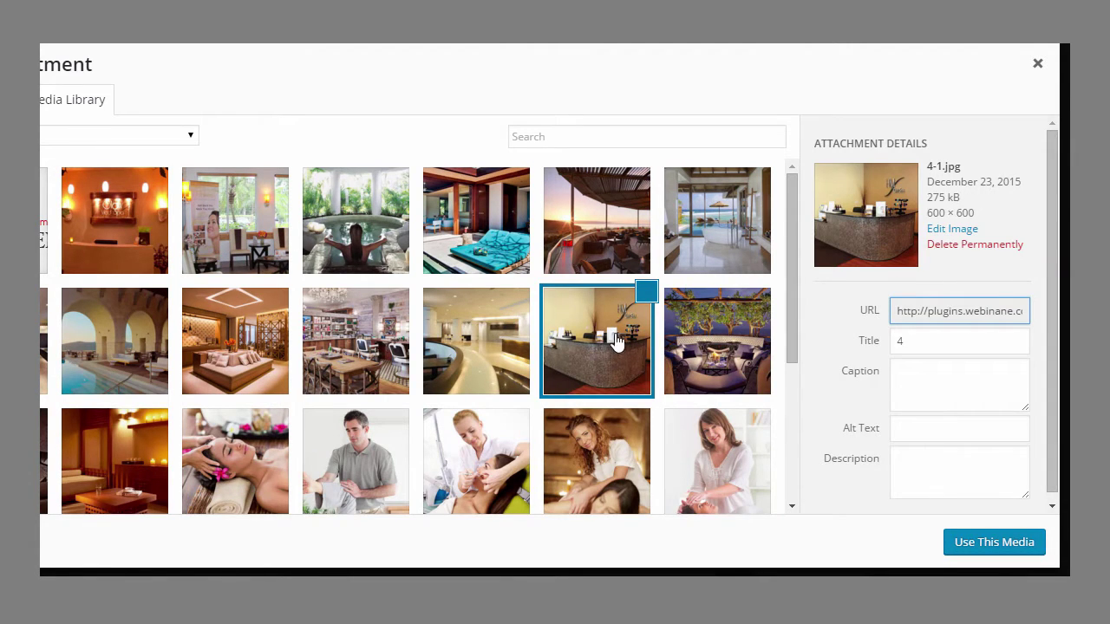
{"action": "left_click", "coordinate": [981, 544]}
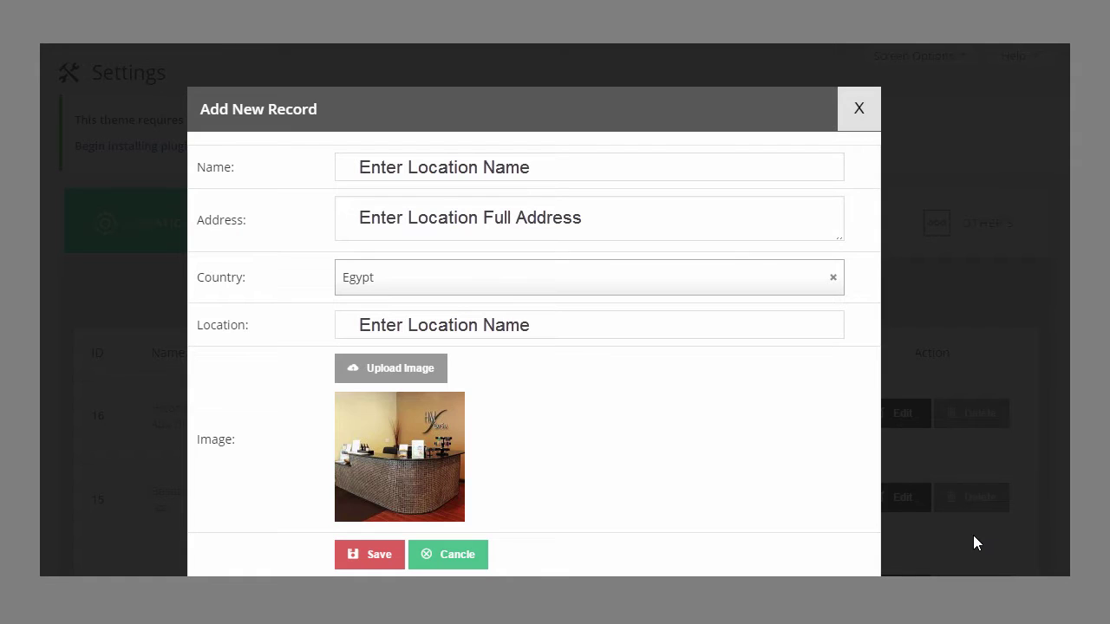
{"action": "left_click", "coordinate": [369, 562]}
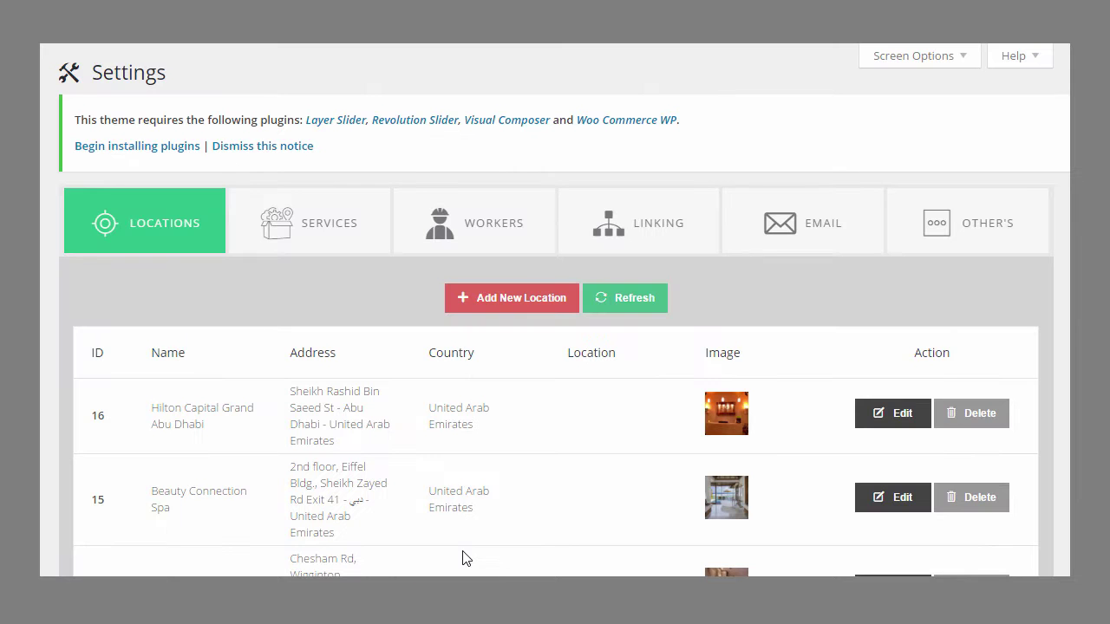
Step: Start a new record in the Services settings and fill in the service's name, description, duration in minutes and price
{"action": "left_click", "coordinate": [297, 227]}
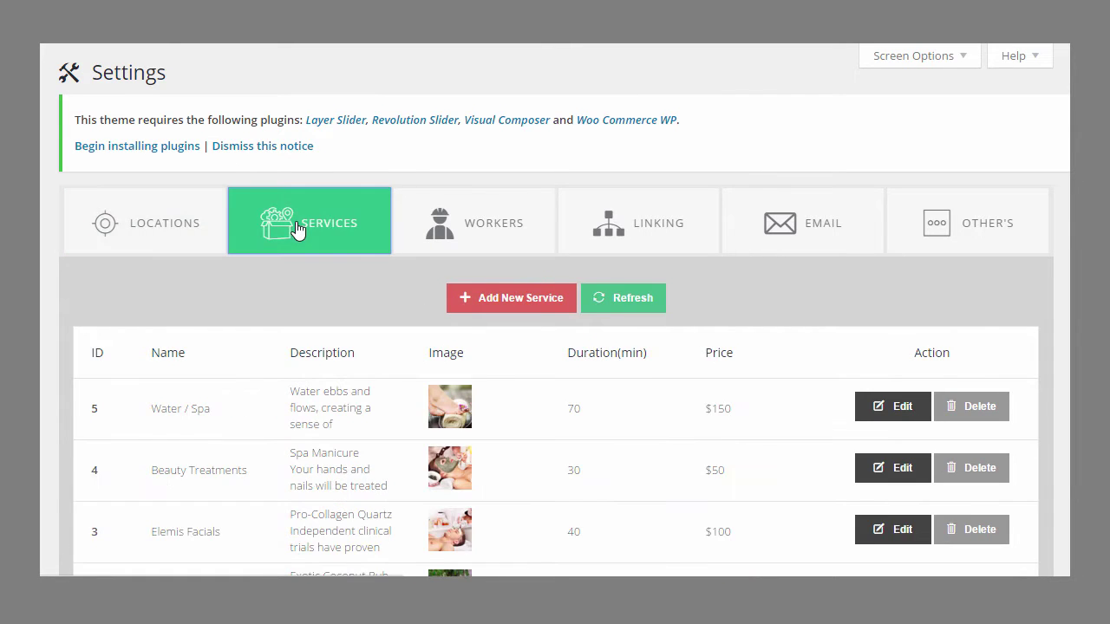
{"action": "scroll", "coordinate": [555, 347], "scroll_direction": "down", "scroll_amount": 3}
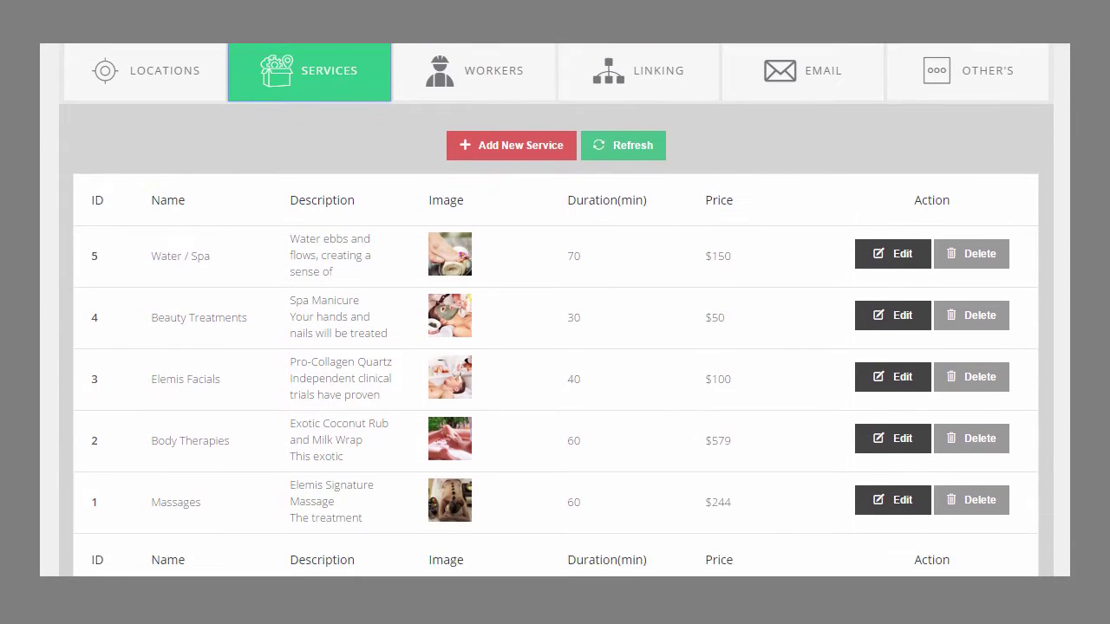
{"action": "scroll", "coordinate": [555, 347], "scroll_direction": "up", "scroll_amount": 3}
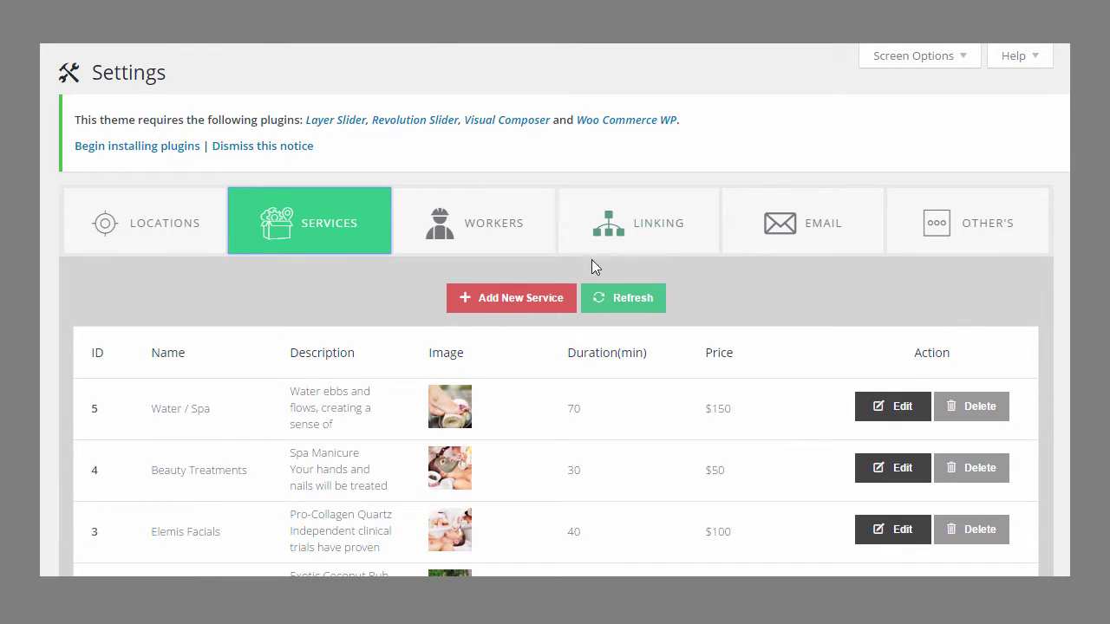
{"action": "left_click", "coordinate": [517, 303]}
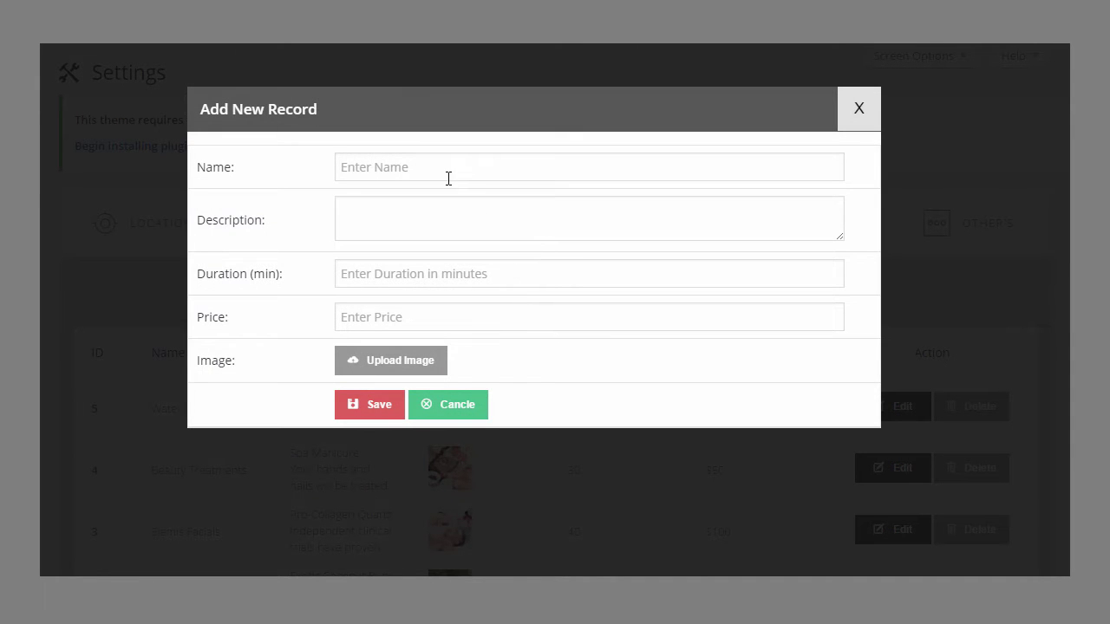
{"action": "left_click", "coordinate": [448, 178]}
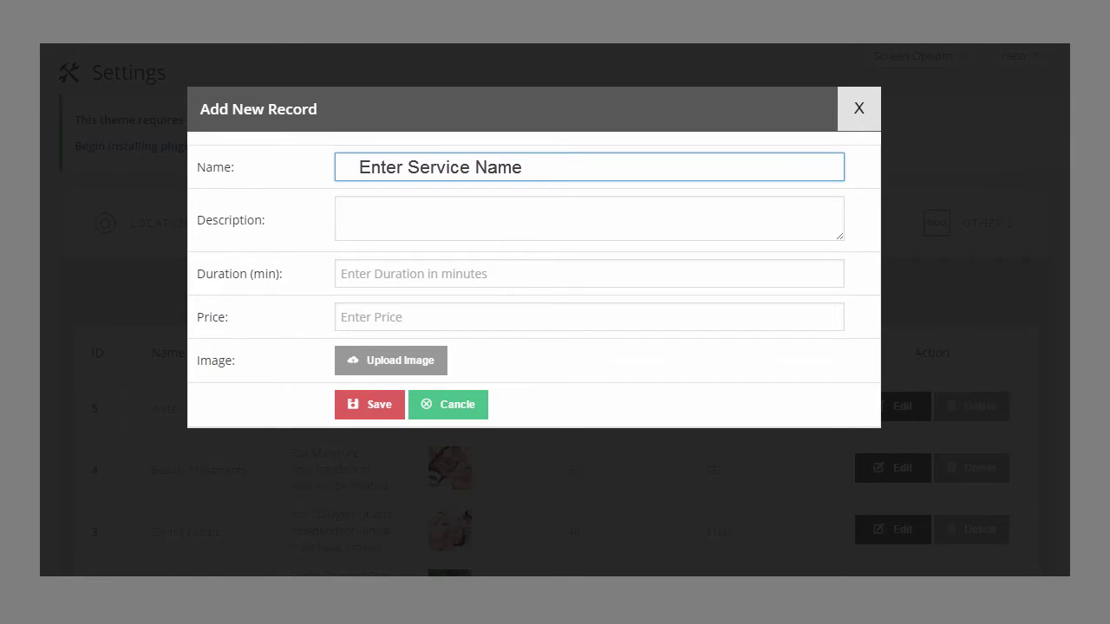
{"action": "left_click", "coordinate": [466, 226]}
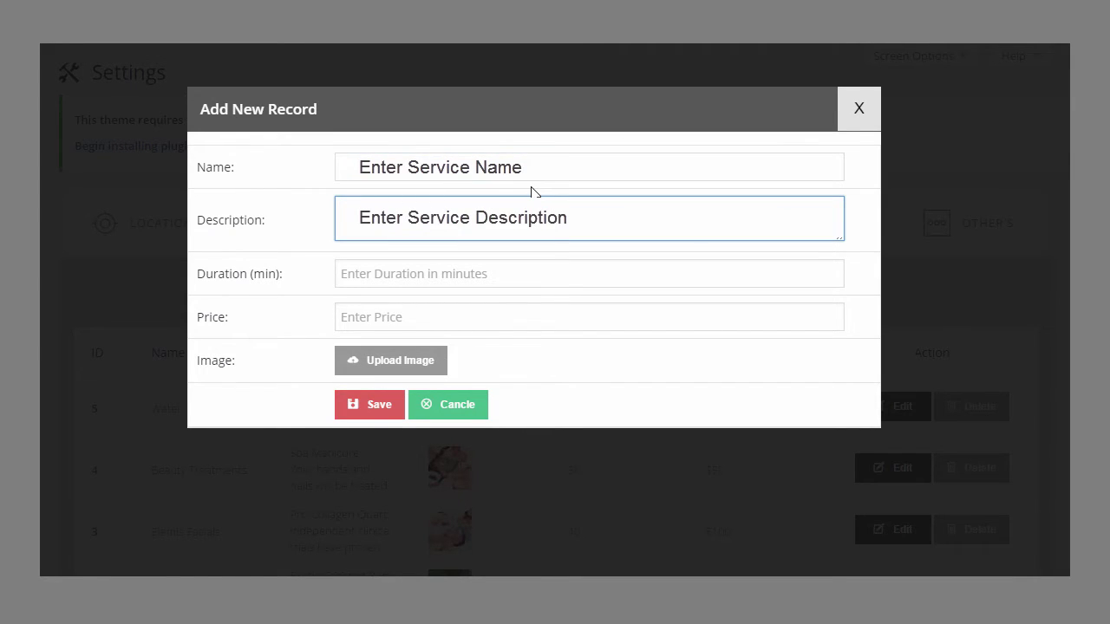
{"action": "left_click", "coordinate": [506, 273]}
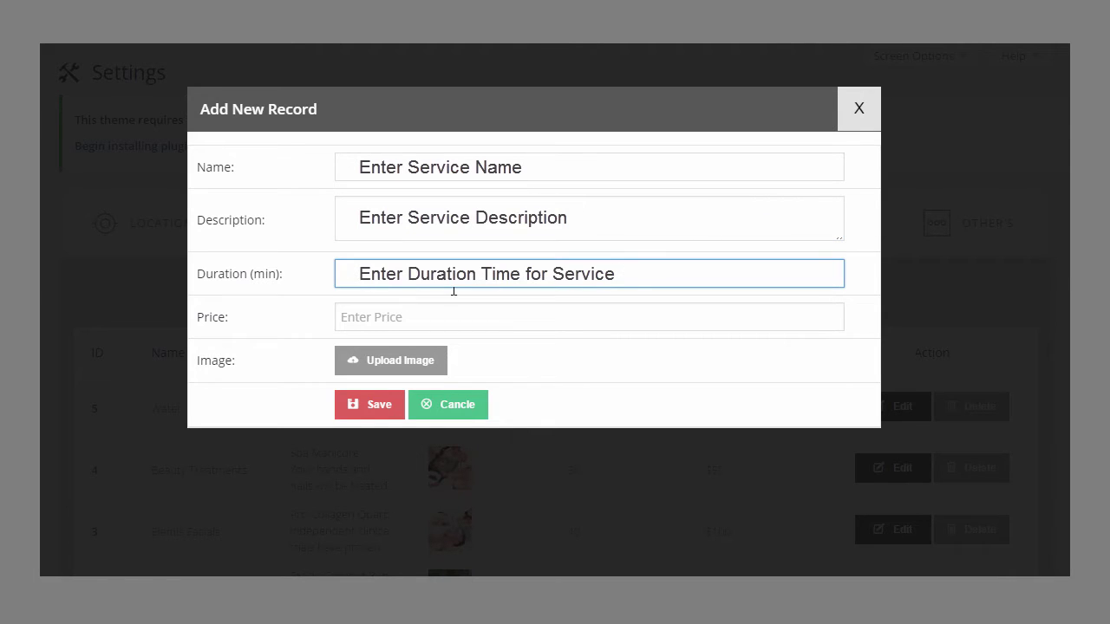
{"action": "left_click", "coordinate": [438, 316]}
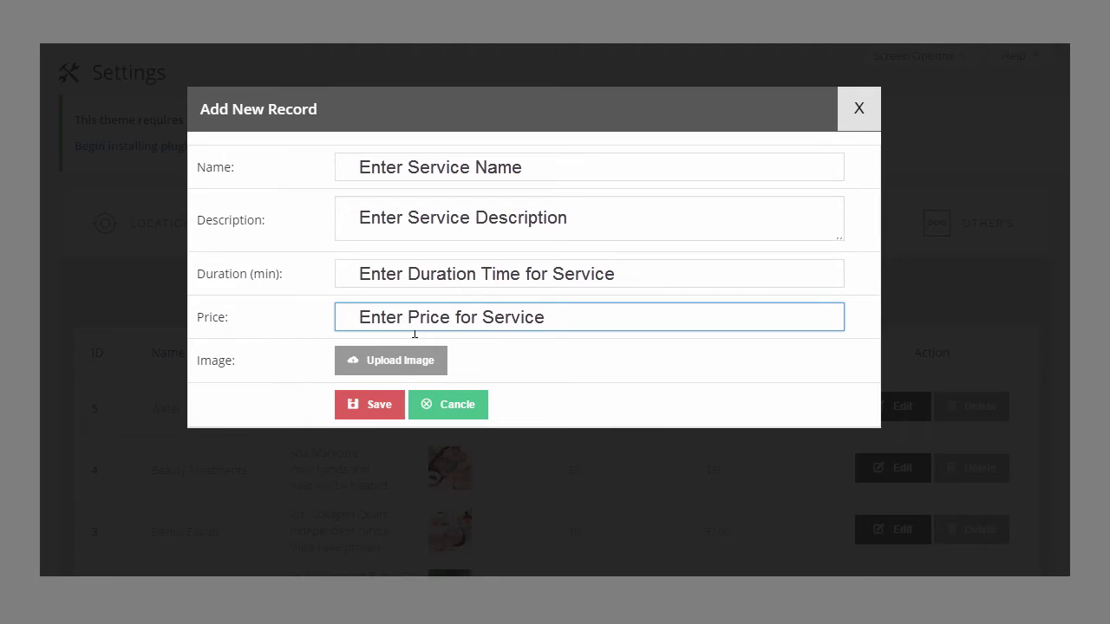
Step: Attach 10.jpg from the media library as the service's image and save the service record
{"action": "left_click", "coordinate": [400, 363]}
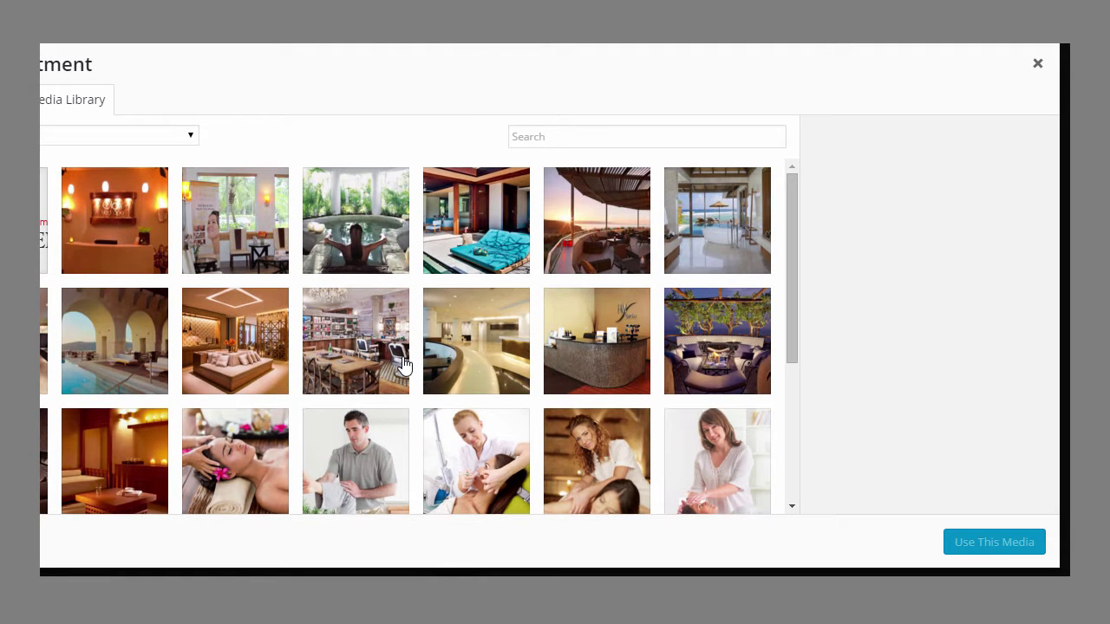
{"action": "left_click", "coordinate": [721, 231]}
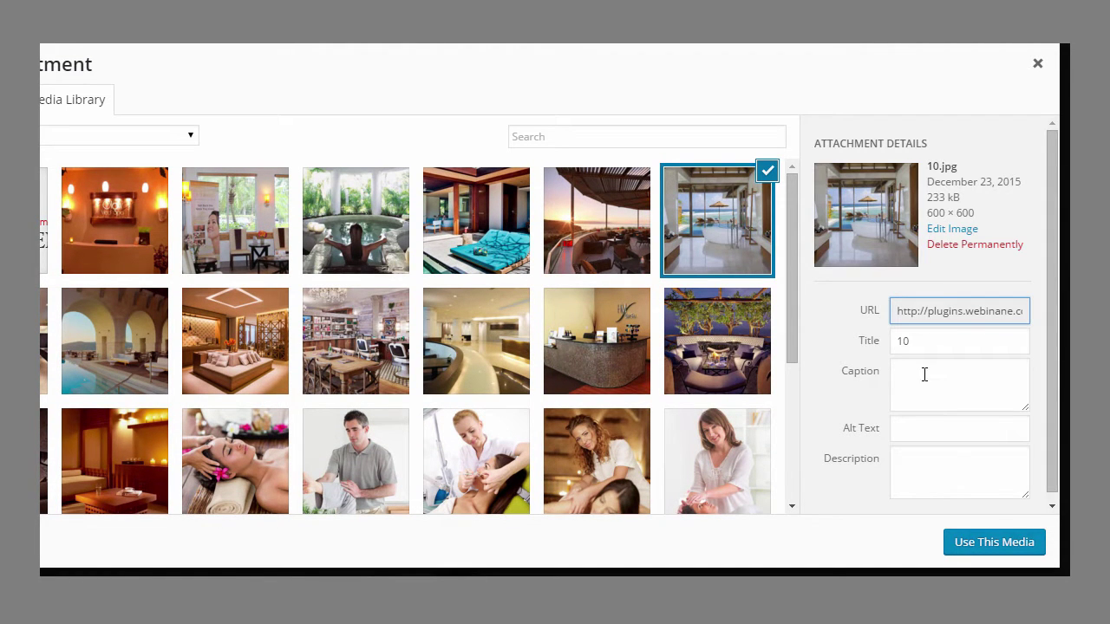
{"action": "left_click", "coordinate": [998, 542]}
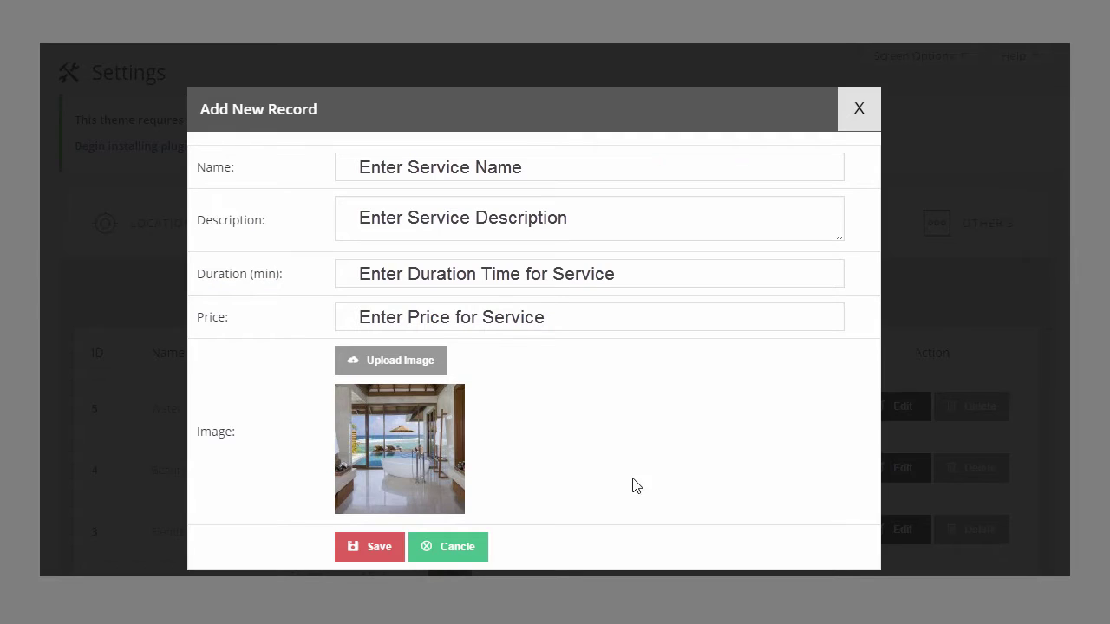
{"action": "left_click", "coordinate": [377, 551]}
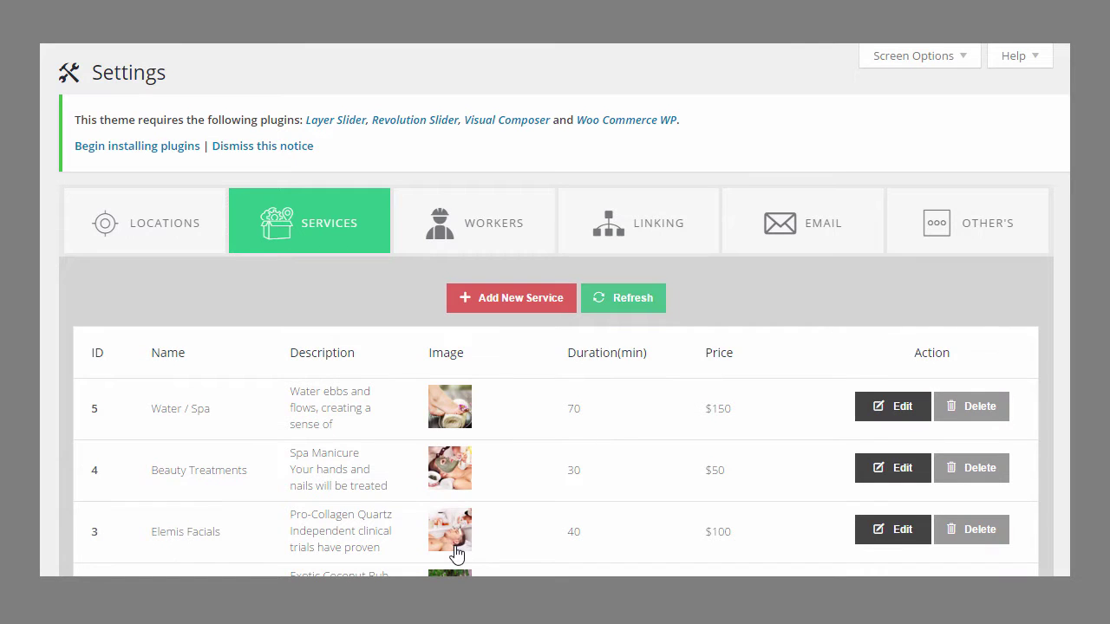
Step: Start a new record in the Workers settings and fill in the worker's name, description, e-mail address and contact number
{"action": "left_click", "coordinate": [493, 236]}
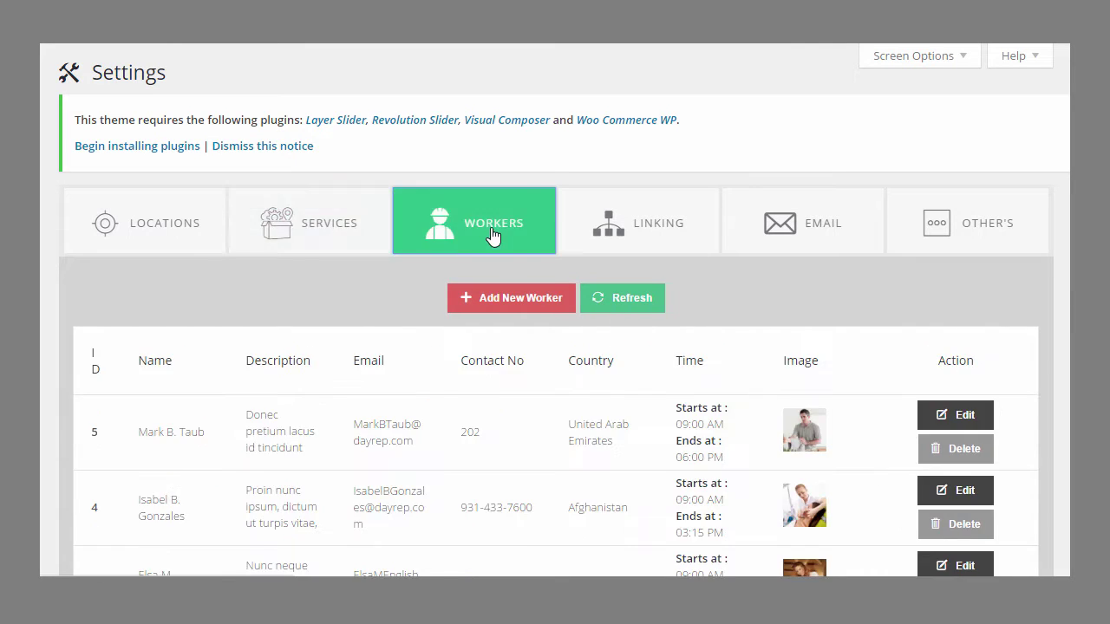
{"action": "scroll", "coordinate": [1028, 240], "scroll_direction": "down", "scroll_amount": 2}
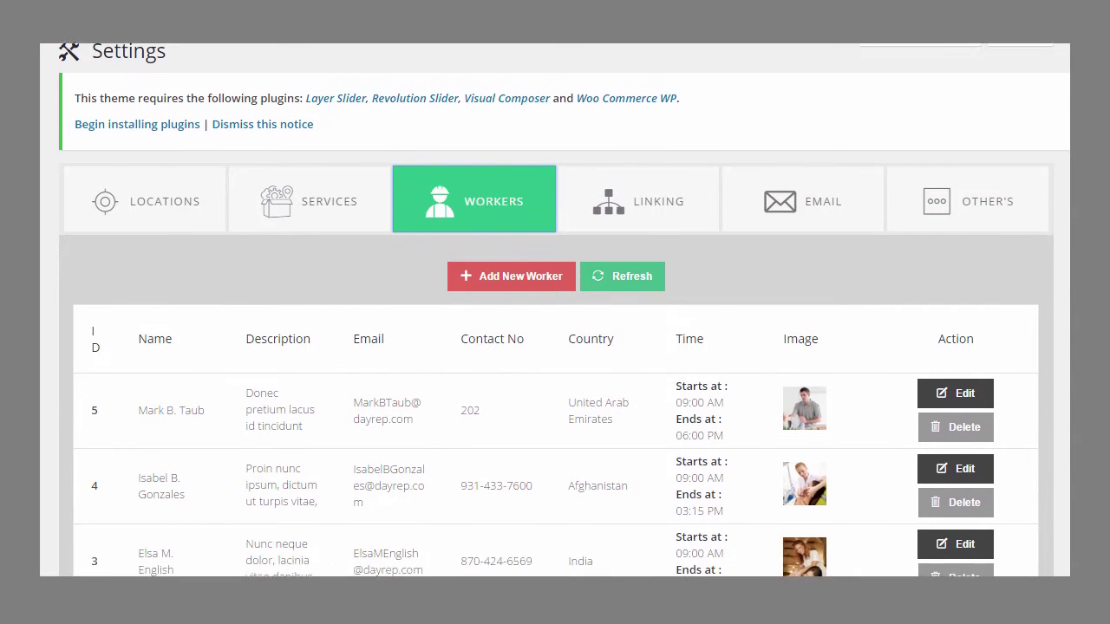
{"action": "scroll", "coordinate": [555, 347], "scroll_direction": "down", "scroll_amount": 3}
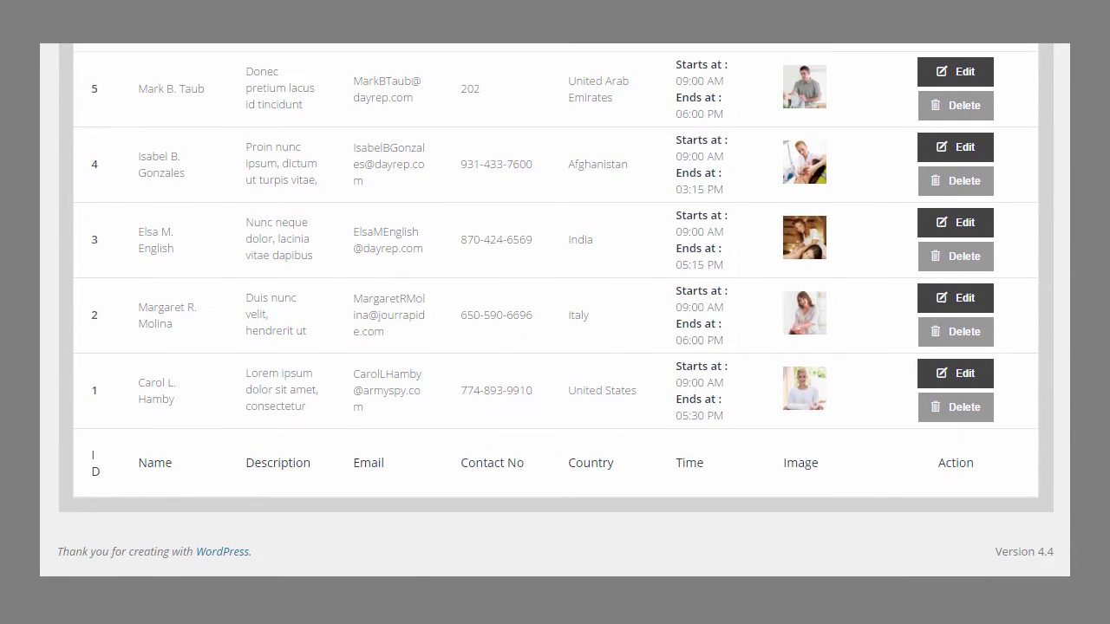
{"action": "scroll", "coordinate": [555, 347], "scroll_direction": "up", "scroll_amount": 1}
{"action": "scroll", "coordinate": [555, 347], "scroll_direction": "up", "scroll_amount": 3}
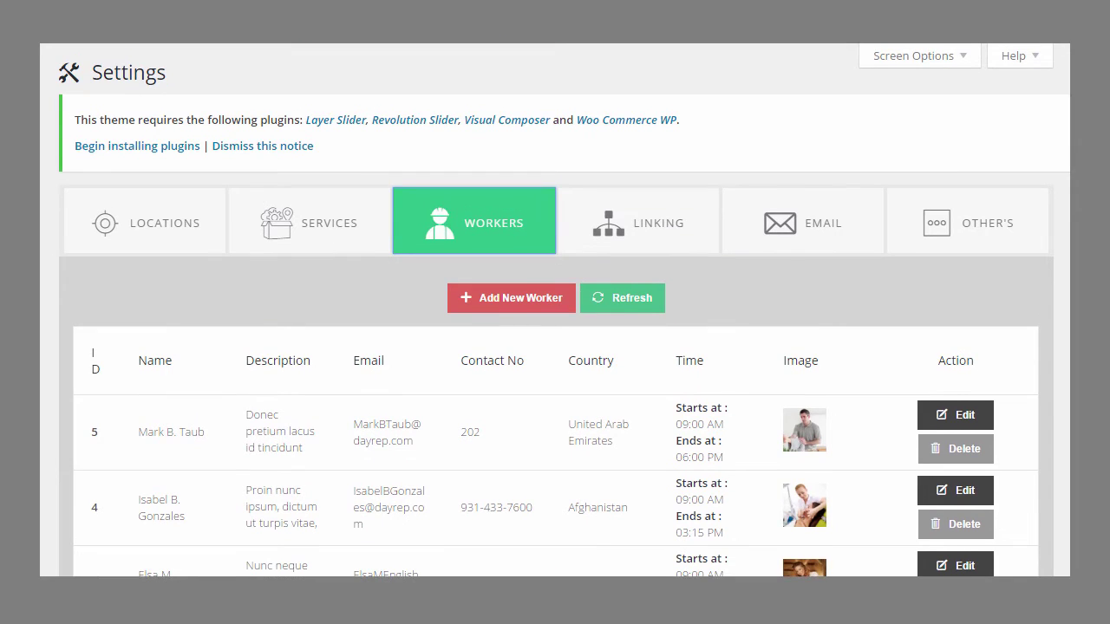
{"action": "left_click", "coordinate": [512, 306]}
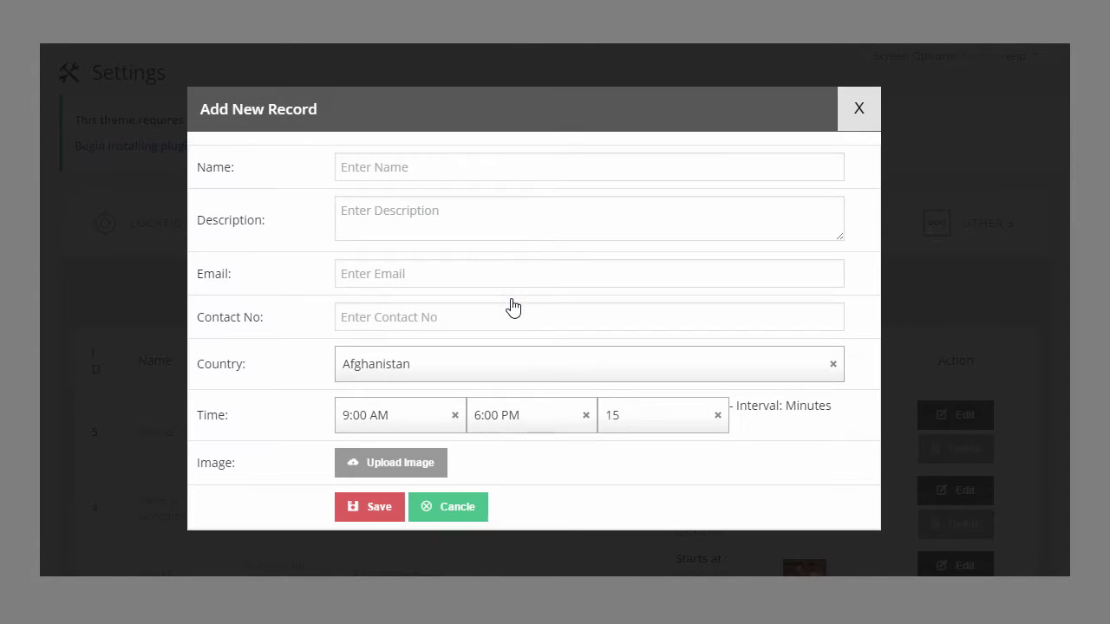
{"action": "left_click", "coordinate": [450, 178]}
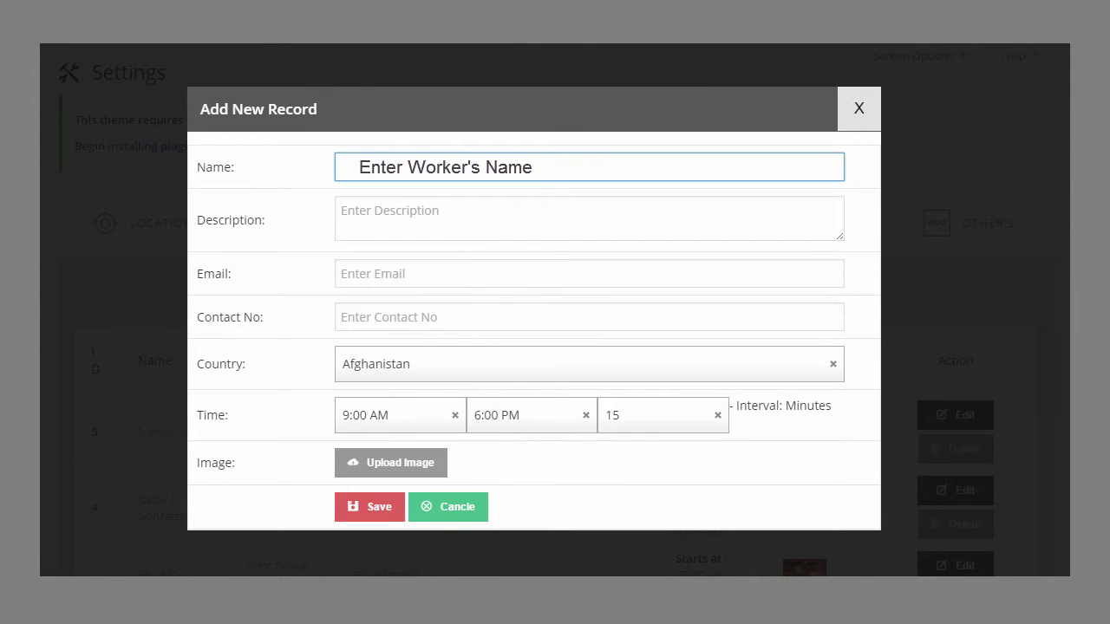
{"action": "left_click", "coordinate": [483, 222]}
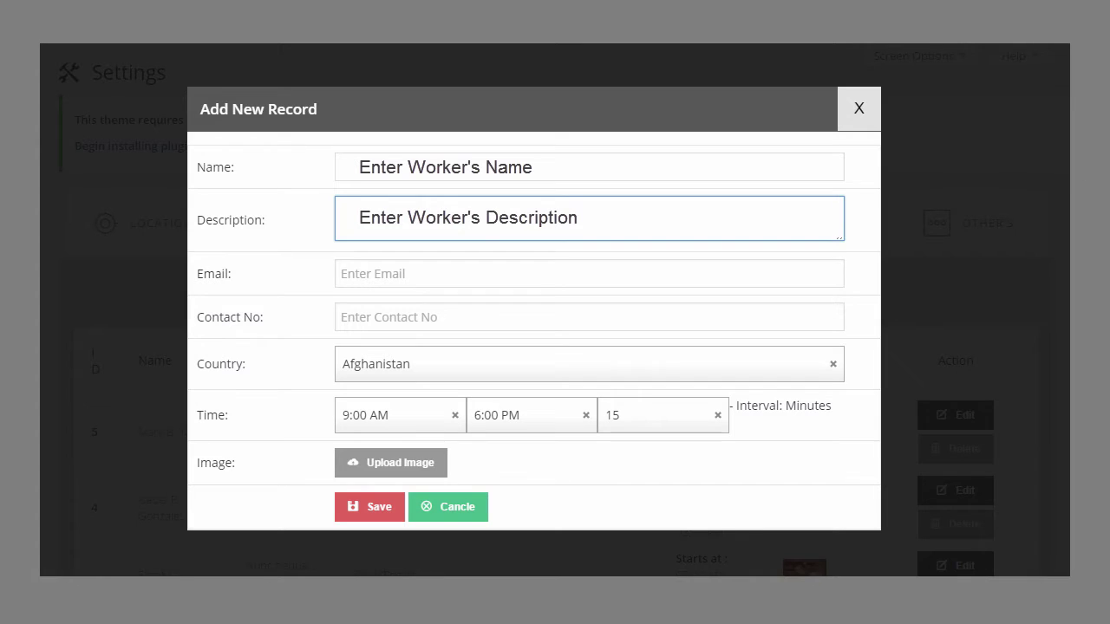
{"action": "left_click", "coordinate": [482, 272]}
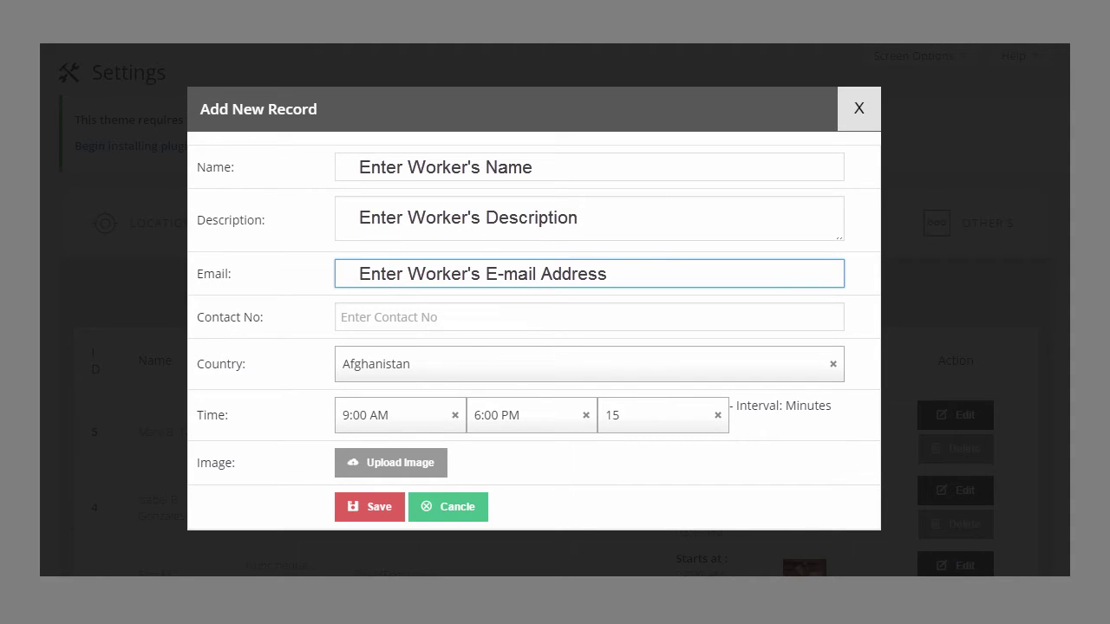
{"action": "left_click", "coordinate": [488, 316]}
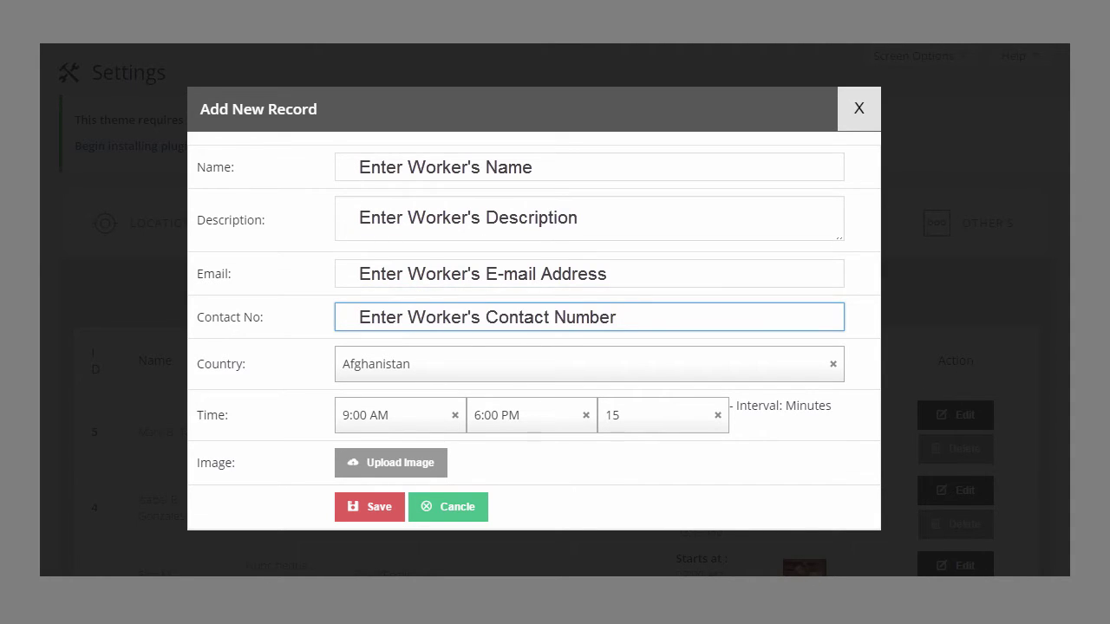
Step: Set the new worker's country to Russia
{"action": "left_click", "coordinate": [486, 360]}
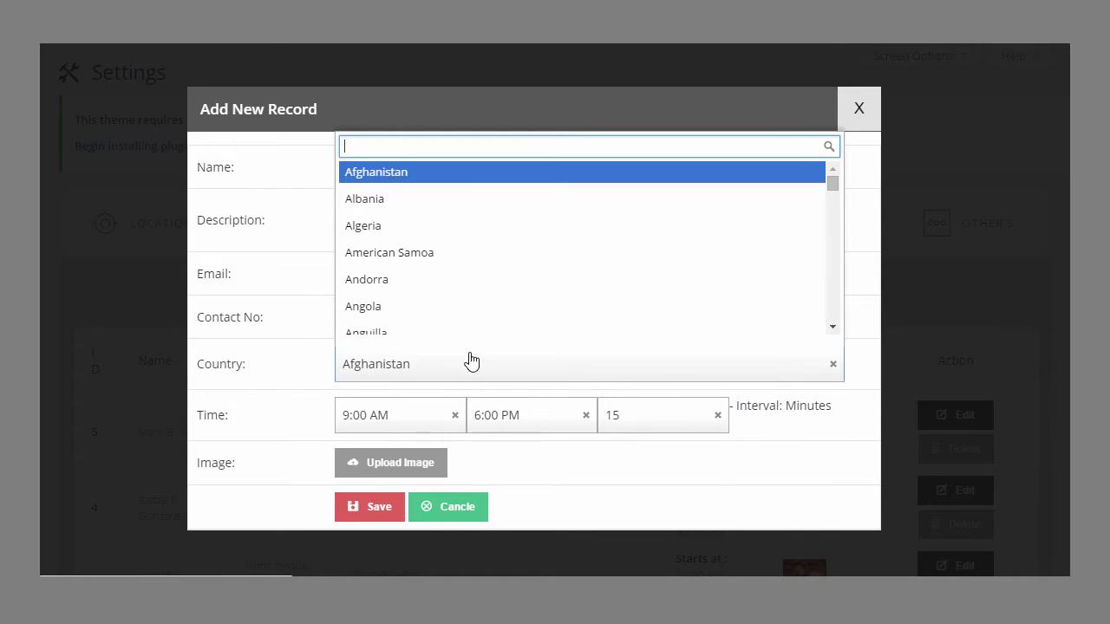
{"action": "left_click_drag", "start_coordinate": [839, 185], "coordinate": [842, 285]}
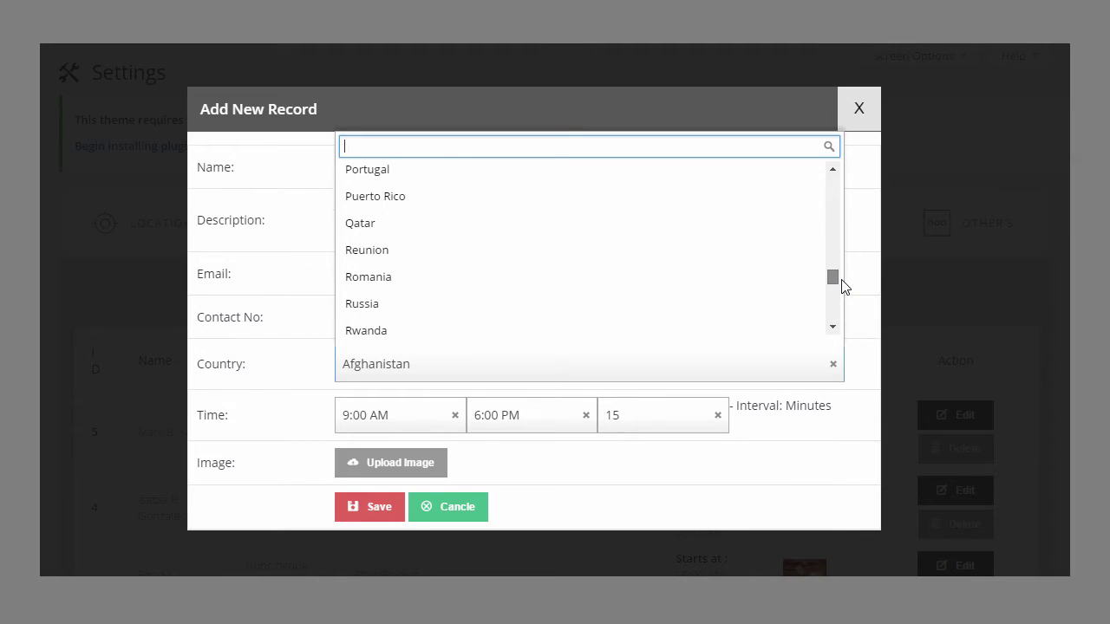
{"action": "left_click", "coordinate": [398, 305]}
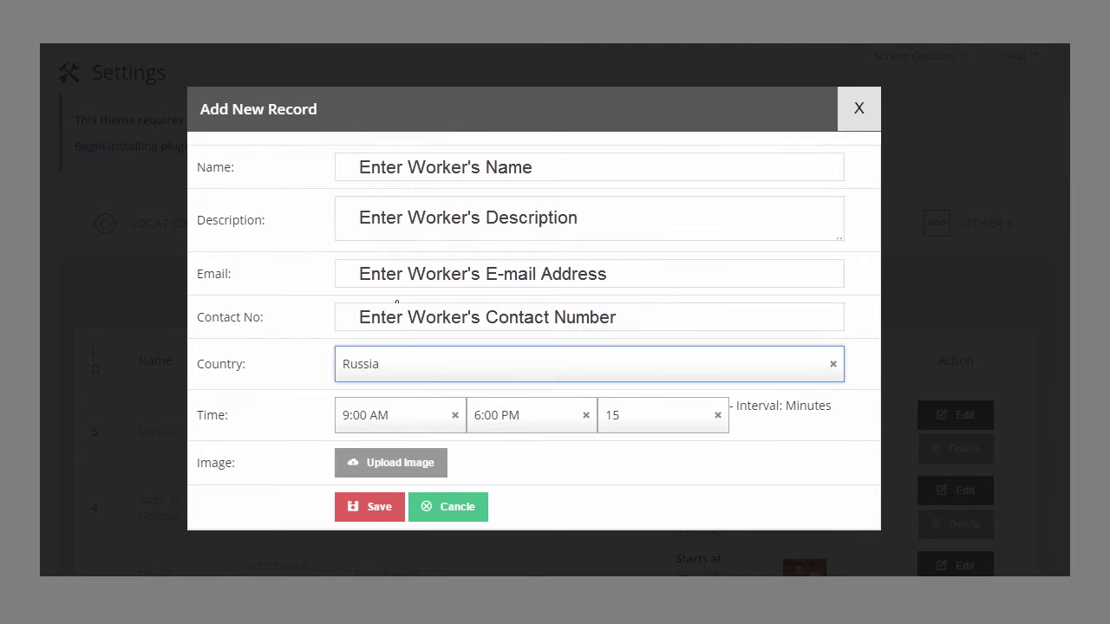
Step: Set the worker's hours to 9:30 AM through 5:00 PM with an interval of 30 minutes
{"action": "left_click", "coordinate": [445, 422]}
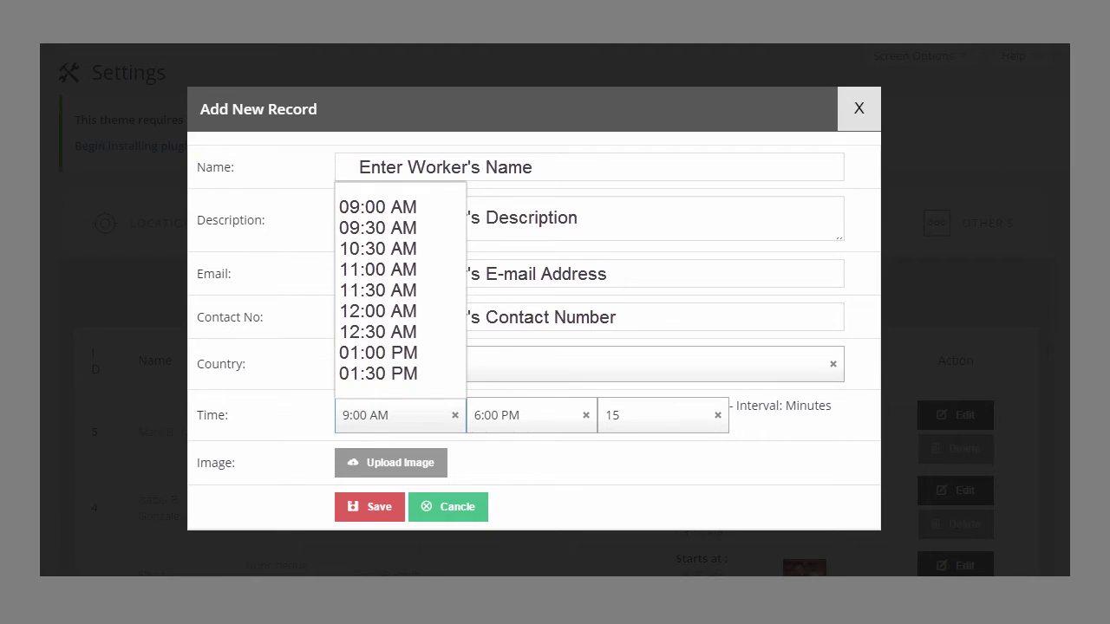
{"action": "left_click", "coordinate": [378, 227]}
{"action": "left_click", "coordinate": [514, 425]}
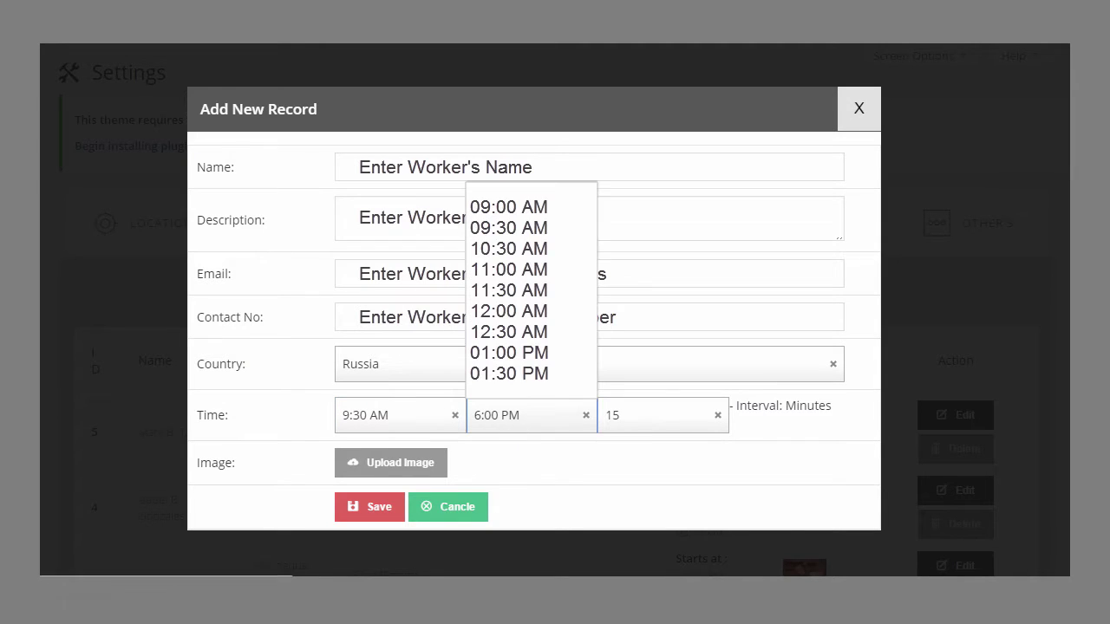
{"action": "type", "text": "5"}
{"action": "left_click", "coordinate": [679, 421]}
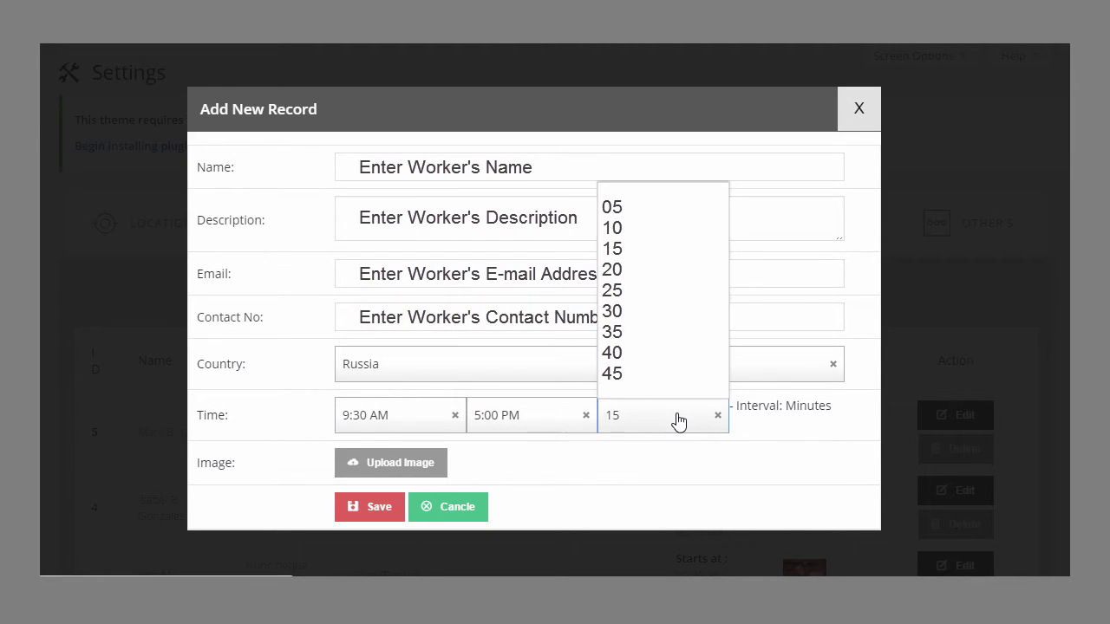
{"action": "left_click", "coordinate": [611, 311]}
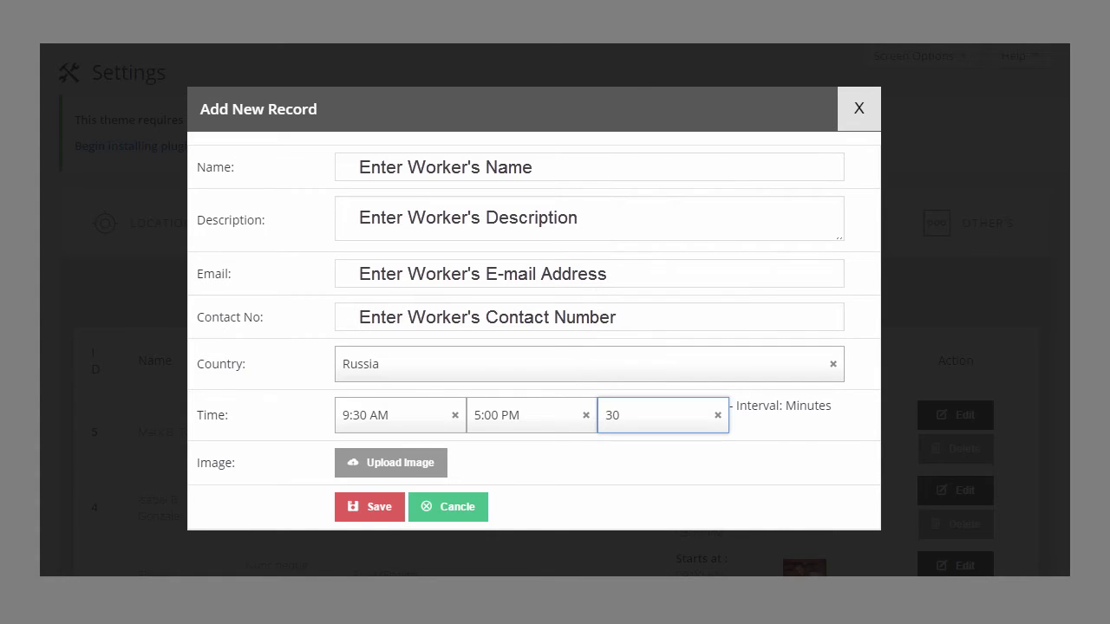
Step: Attach 22.jpg from the media library as the worker's image and save the worker record
{"action": "left_click", "coordinate": [408, 464]}
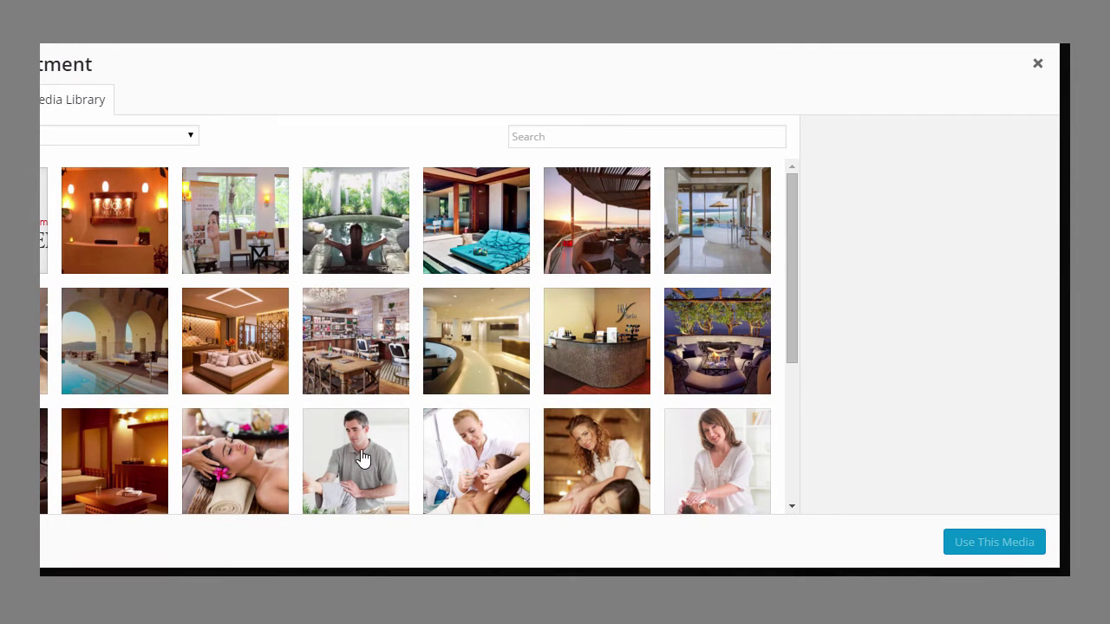
{"action": "left_click_drag", "start_coordinate": [790, 339], "coordinate": [780, 421]}
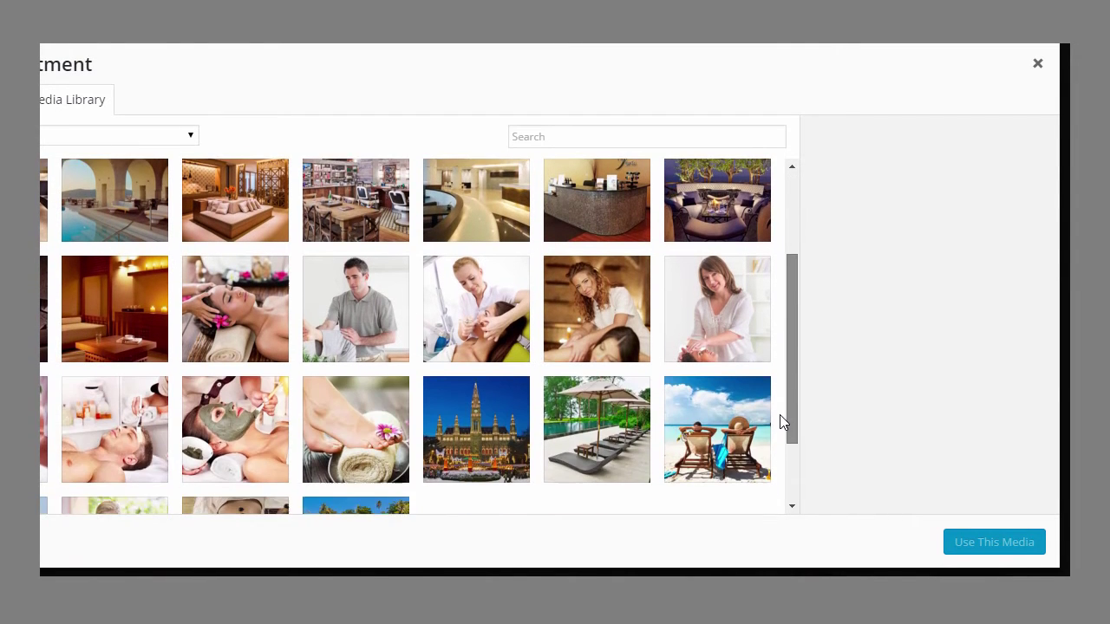
{"action": "left_click", "coordinate": [724, 323]}
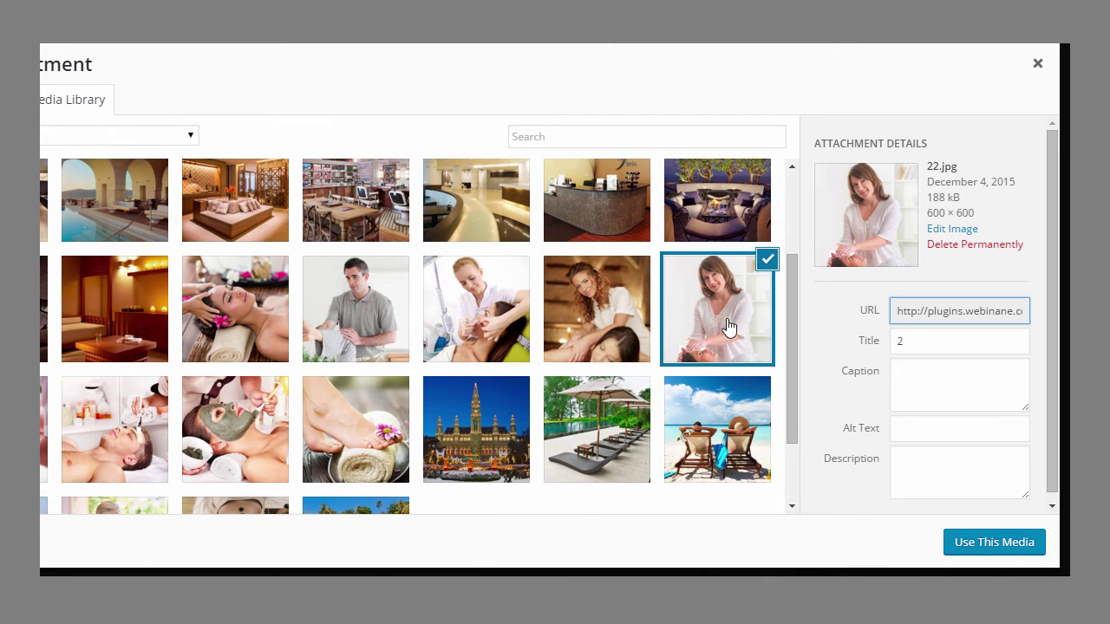
{"action": "left_click", "coordinate": [992, 545]}
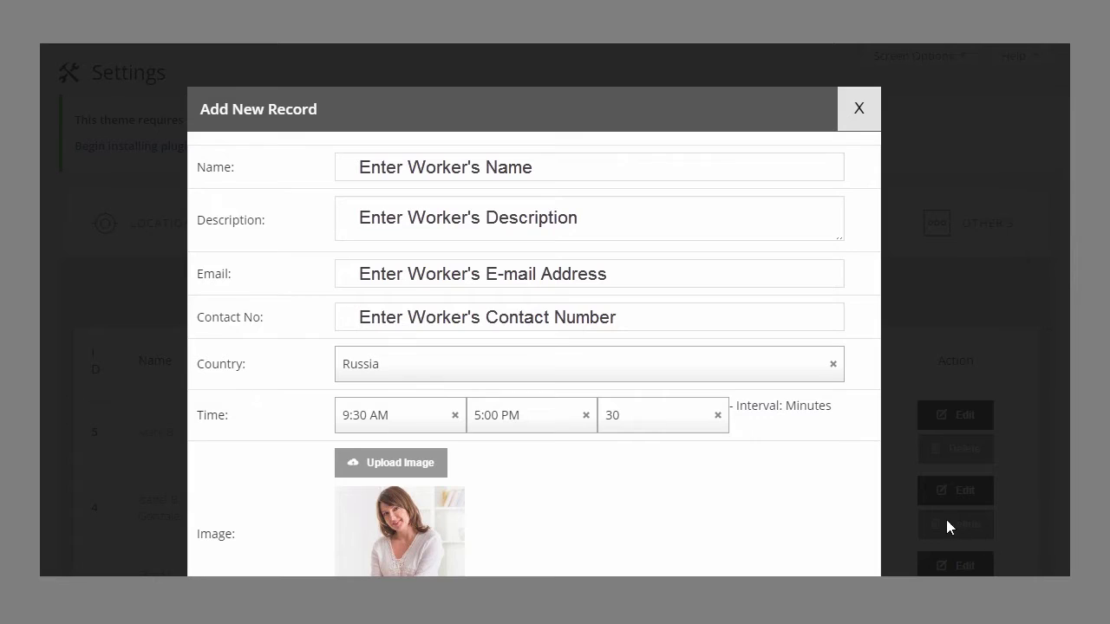
{"action": "scroll", "coordinate": [691, 454], "scroll_direction": "down", "scroll_amount": 3}
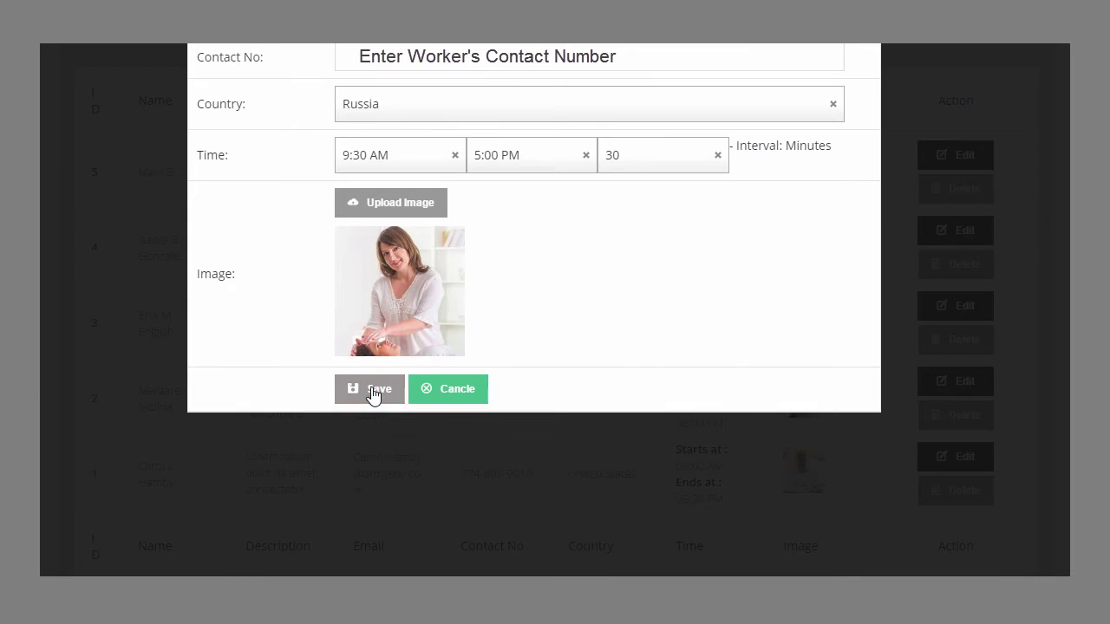
Step: Open the Linking settings and review the existing connections between locations, workers and services, with their weekdays and active dates
{"action": "left_click", "coordinate": [634, 228]}
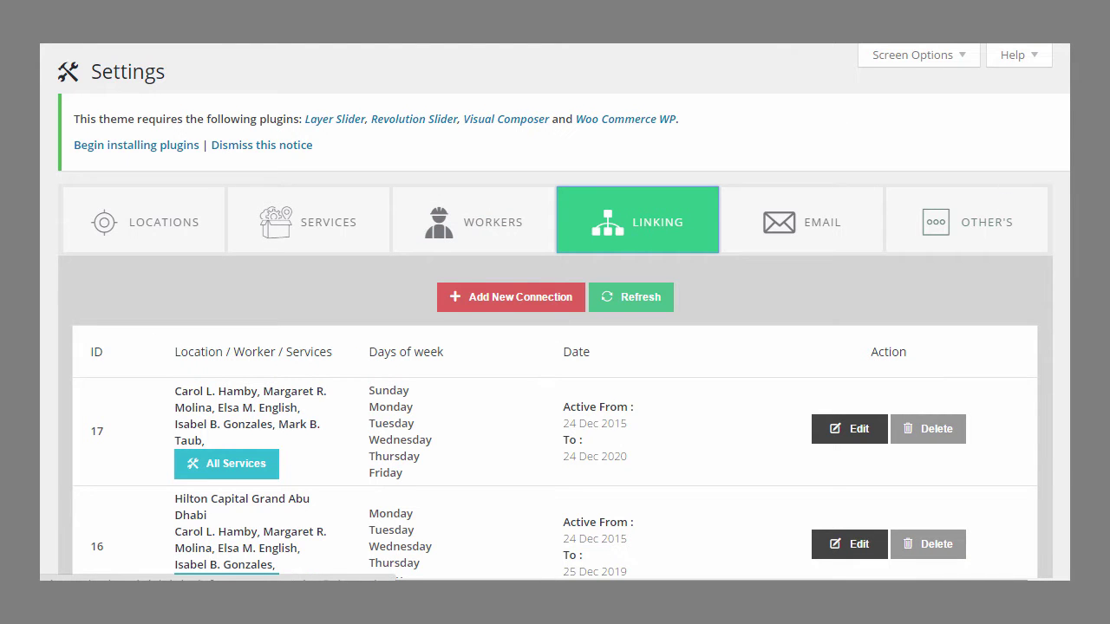
{"action": "scroll", "coordinate": [780, 223], "scroll_direction": "down", "scroll_amount": 1}
{"action": "scroll", "coordinate": [555, 347], "scroll_direction": "down", "scroll_amount": 8}
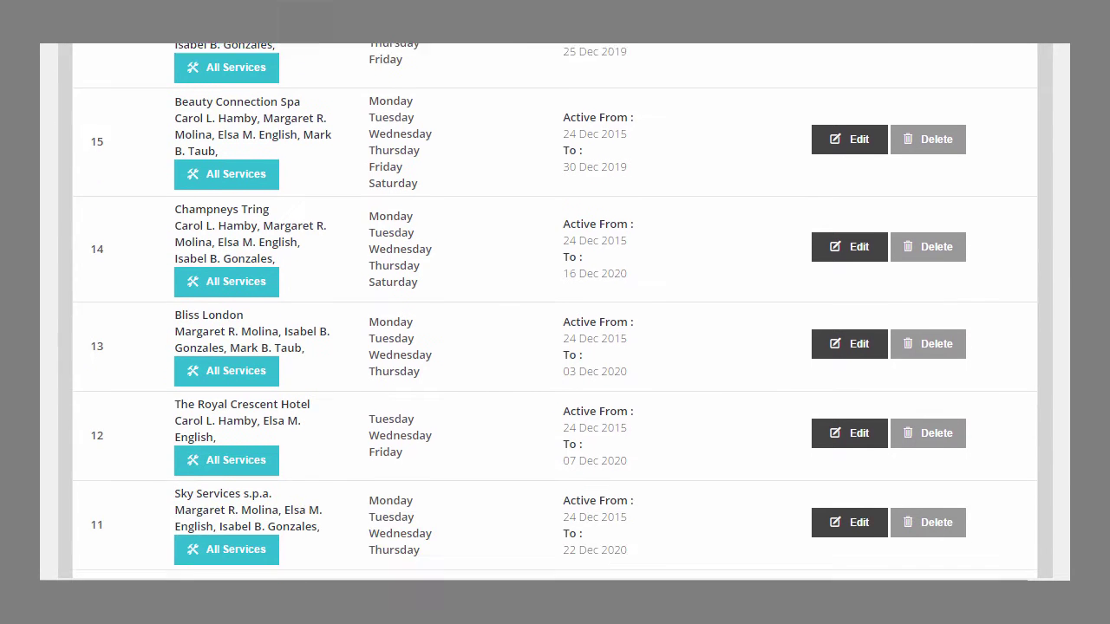
{"action": "scroll", "coordinate": [555, 347], "scroll_direction": "down", "scroll_amount": 10}
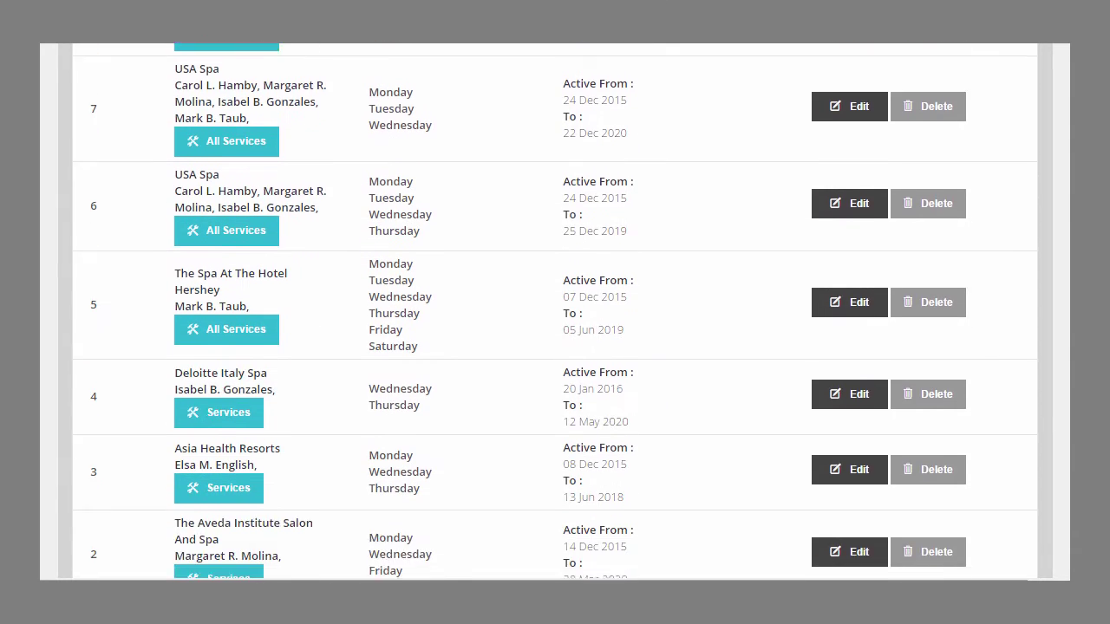
{"action": "scroll", "coordinate": [555, 347], "scroll_direction": "up", "scroll_amount": 16}
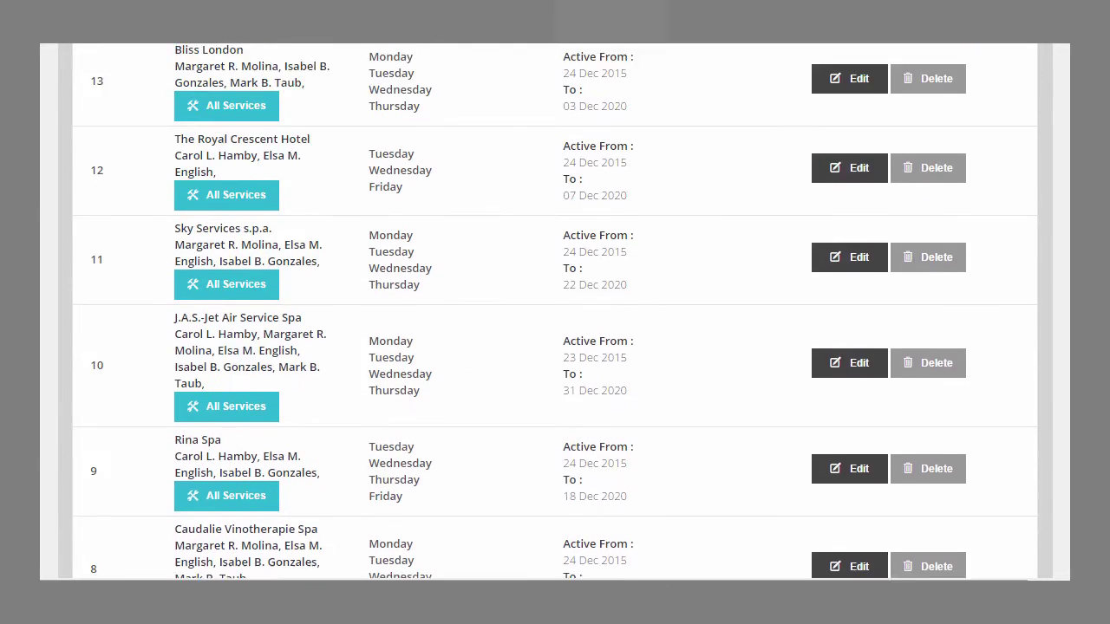
{"action": "scroll", "coordinate": [523, 293], "scroll_direction": "up", "scroll_amount": 6}
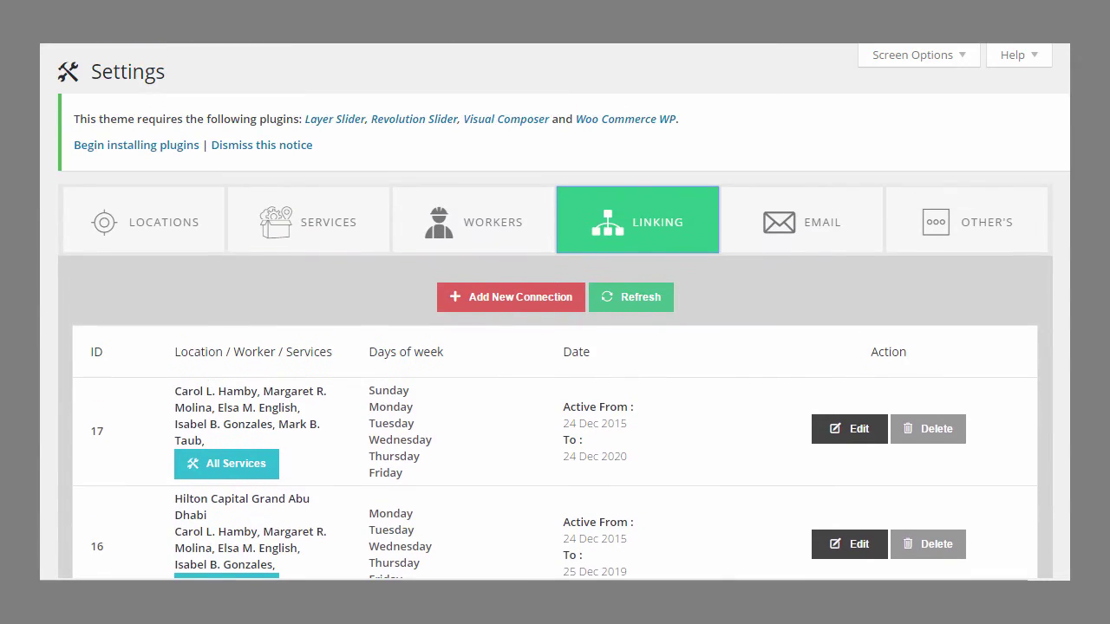
Step: Start a new connection for Waldorf Astoria Dubai Palm Jumeirah, assigning one worker and only the Massages service instead of all services
{"action": "left_click", "coordinate": [511, 305]}
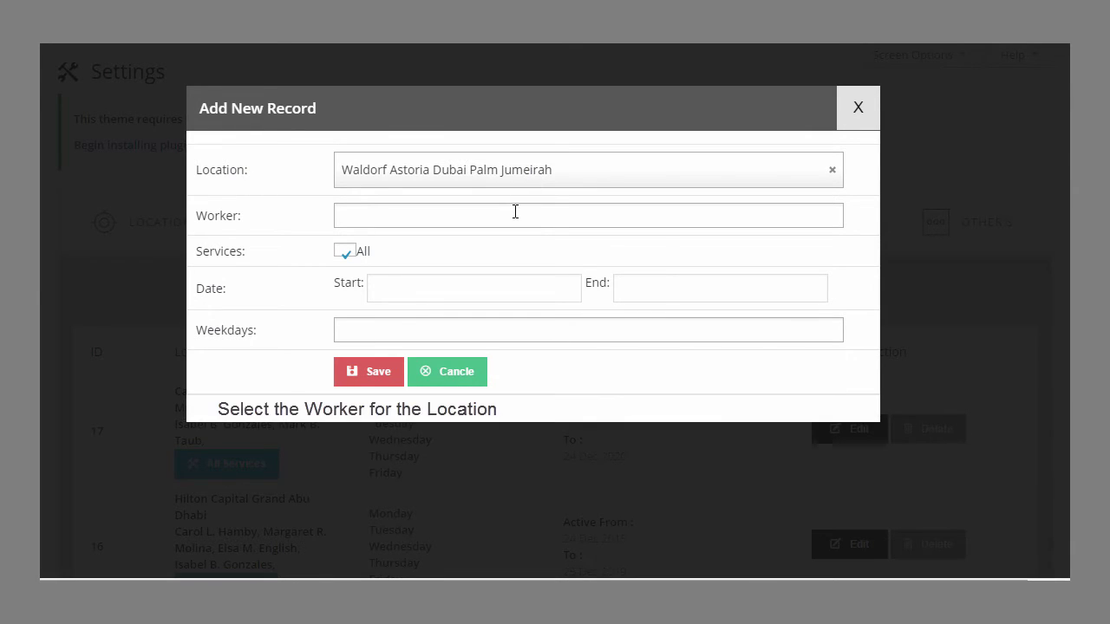
{"action": "left_click", "coordinate": [515, 212]}
{"action": "left_click", "coordinate": [449, 276]}
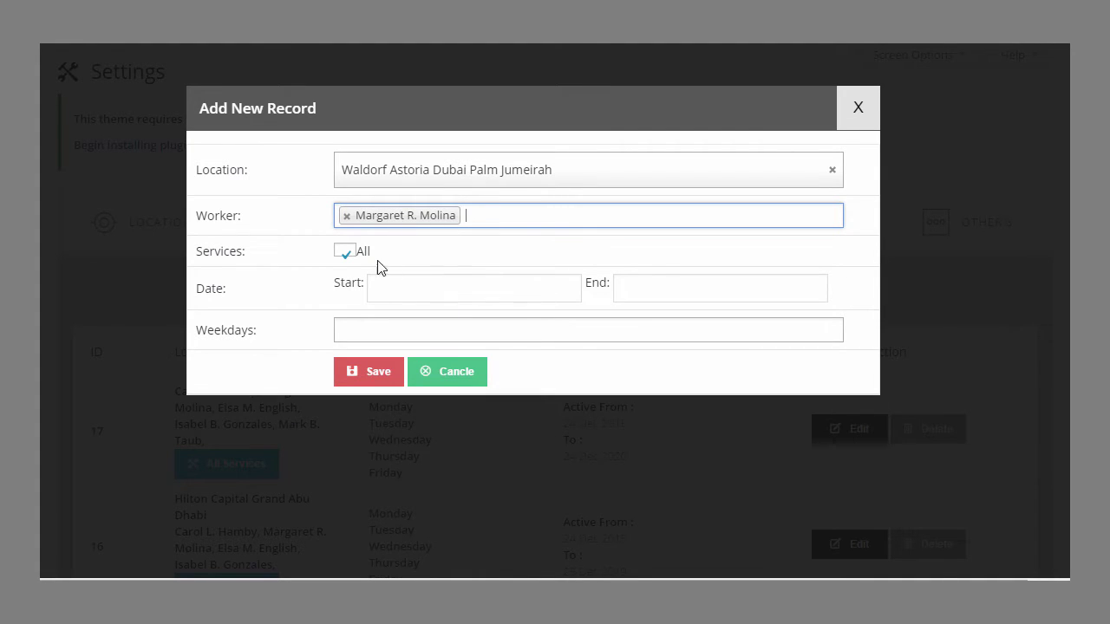
{"action": "left_click", "coordinate": [340, 254]}
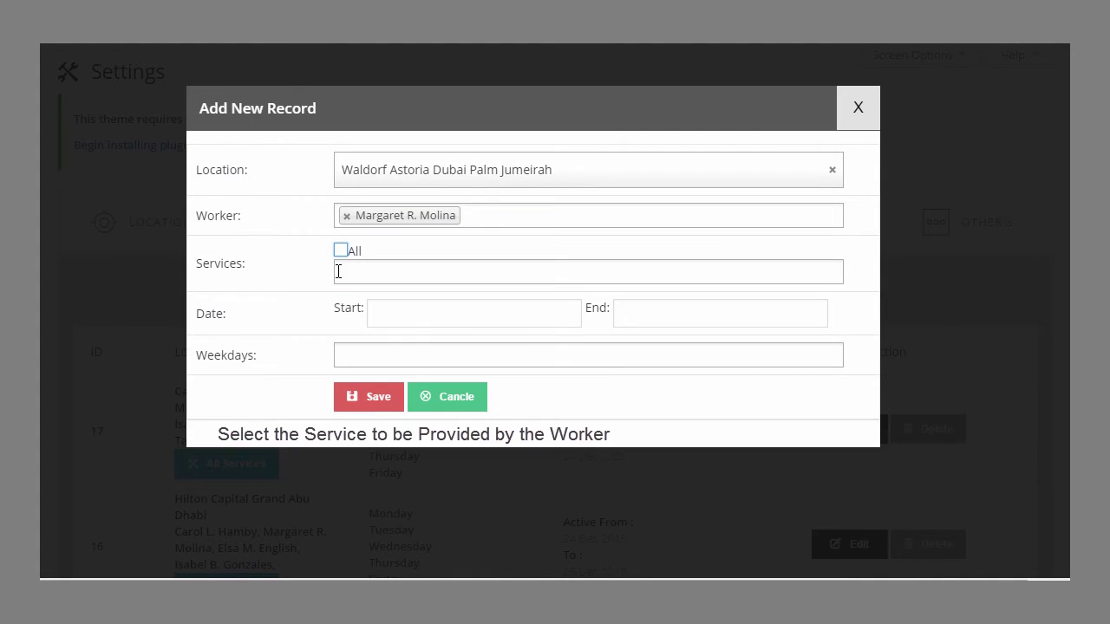
{"action": "left_click", "coordinate": [339, 271]}
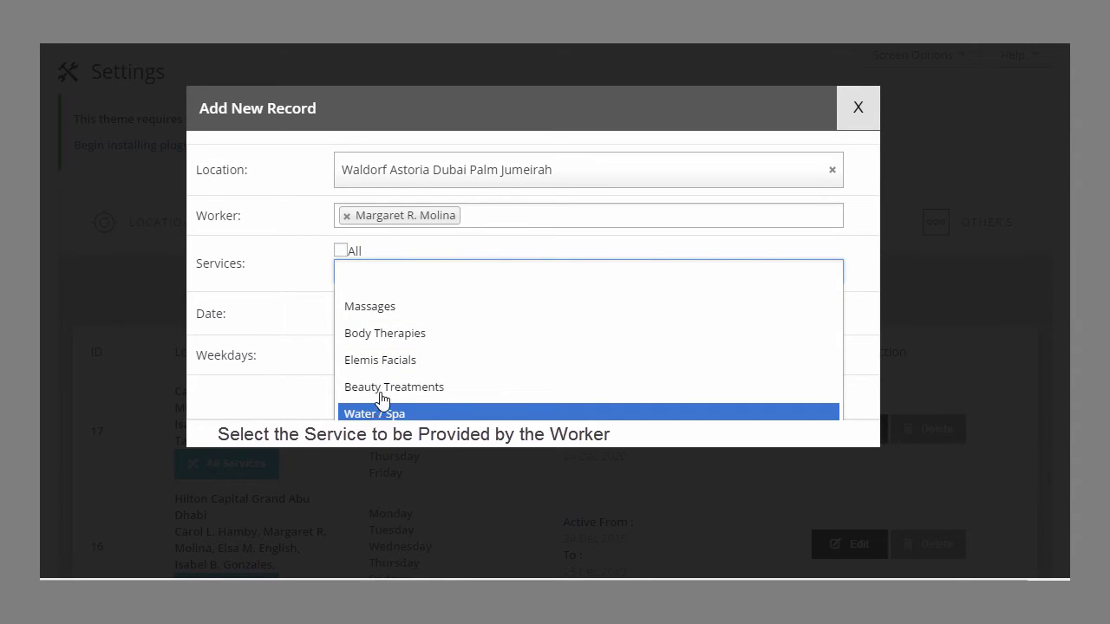
{"action": "left_click", "coordinate": [375, 309]}
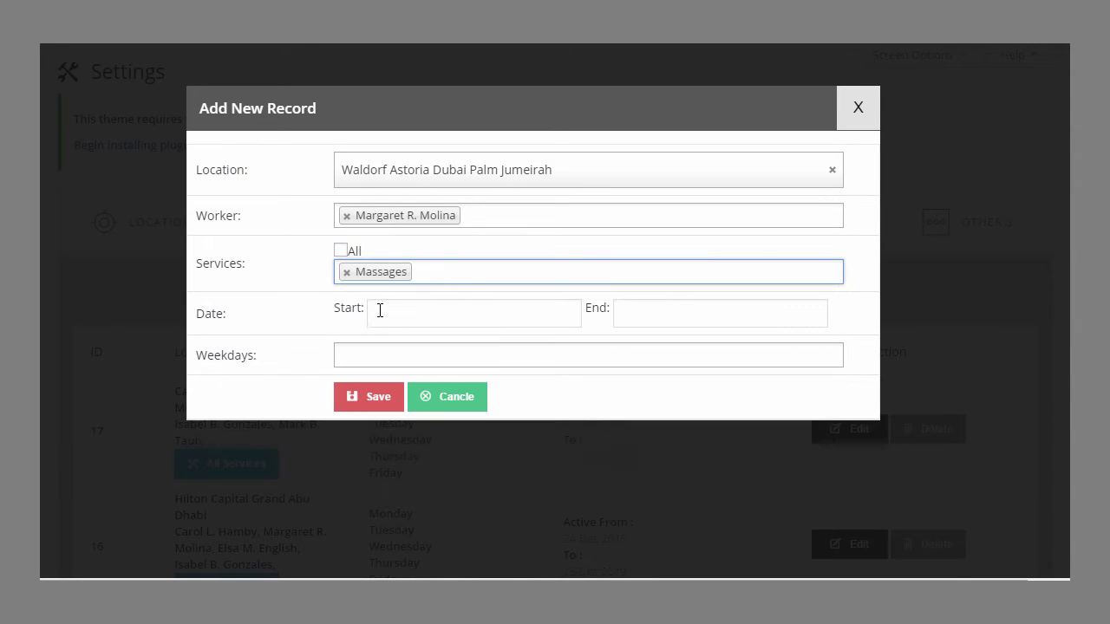
Step: Set the connection's start date to 6 Jan 2016 and its end date to 9 Jan 2016
{"action": "left_click", "coordinate": [425, 311]}
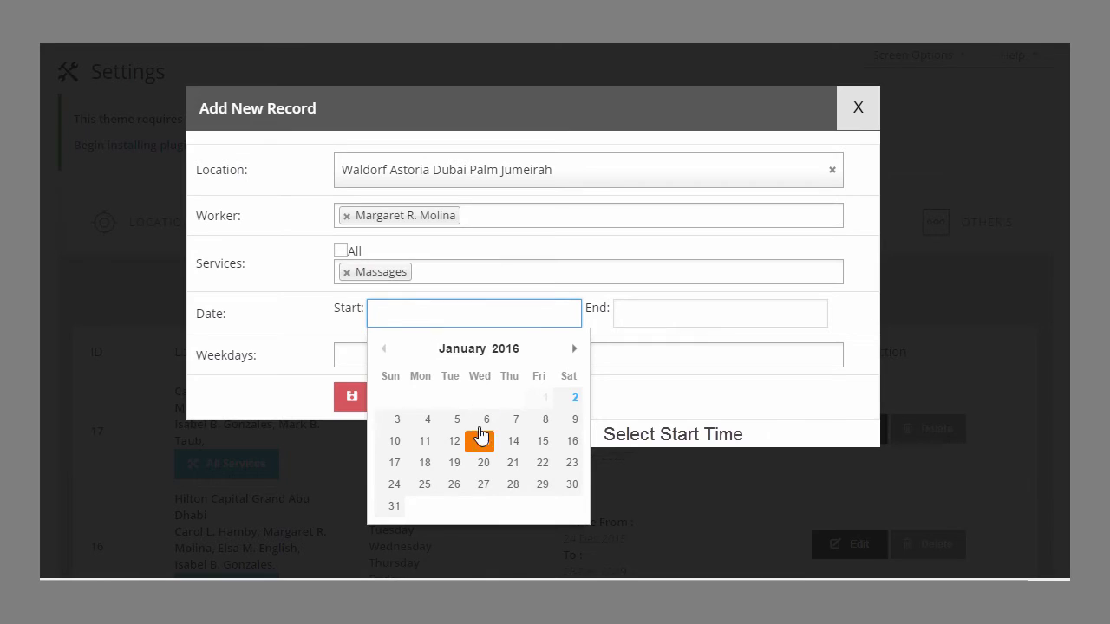
{"action": "left_click", "coordinate": [484, 421]}
{"action": "left_click", "coordinate": [676, 310]}
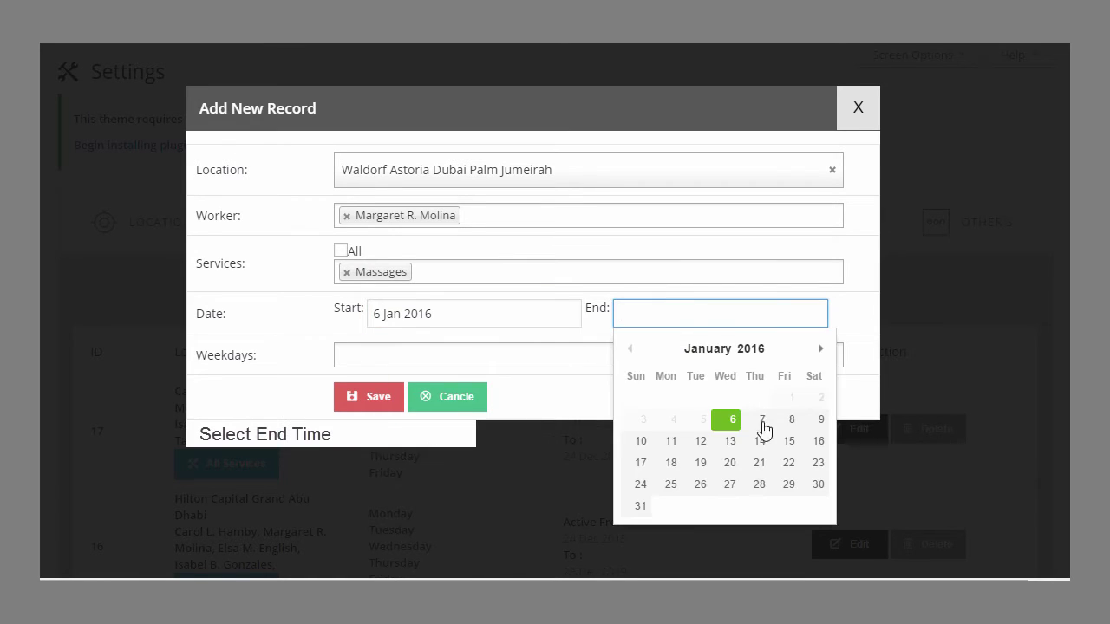
{"action": "left_click", "coordinate": [819, 420]}
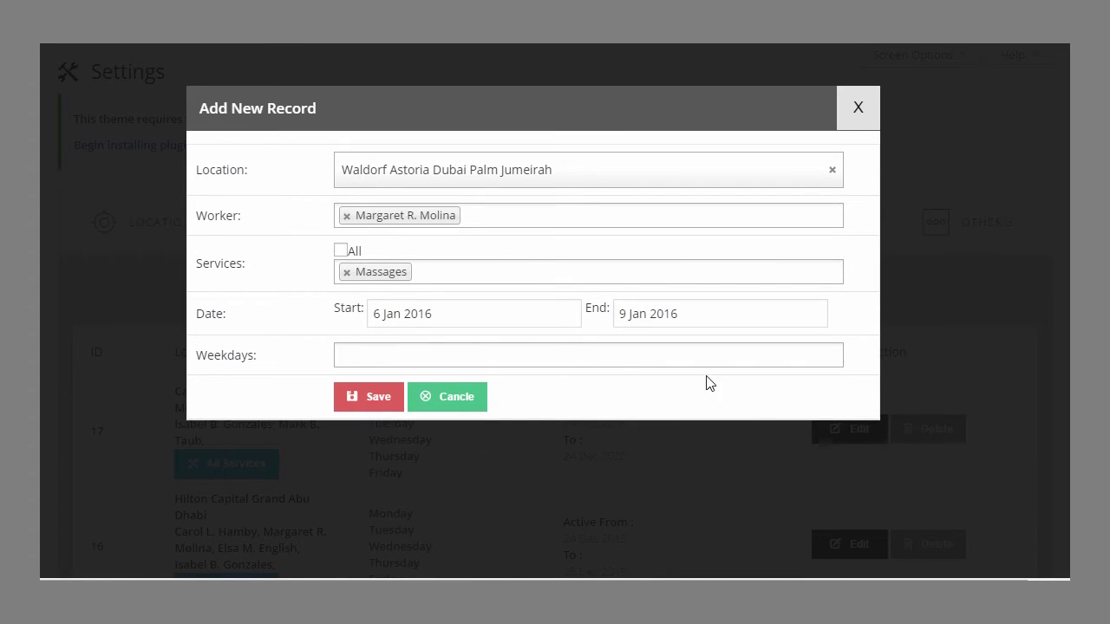
Step: Add Sunday, Tuesday and Monday as the connection's weekdays and save the record
{"action": "left_click", "coordinate": [572, 353]}
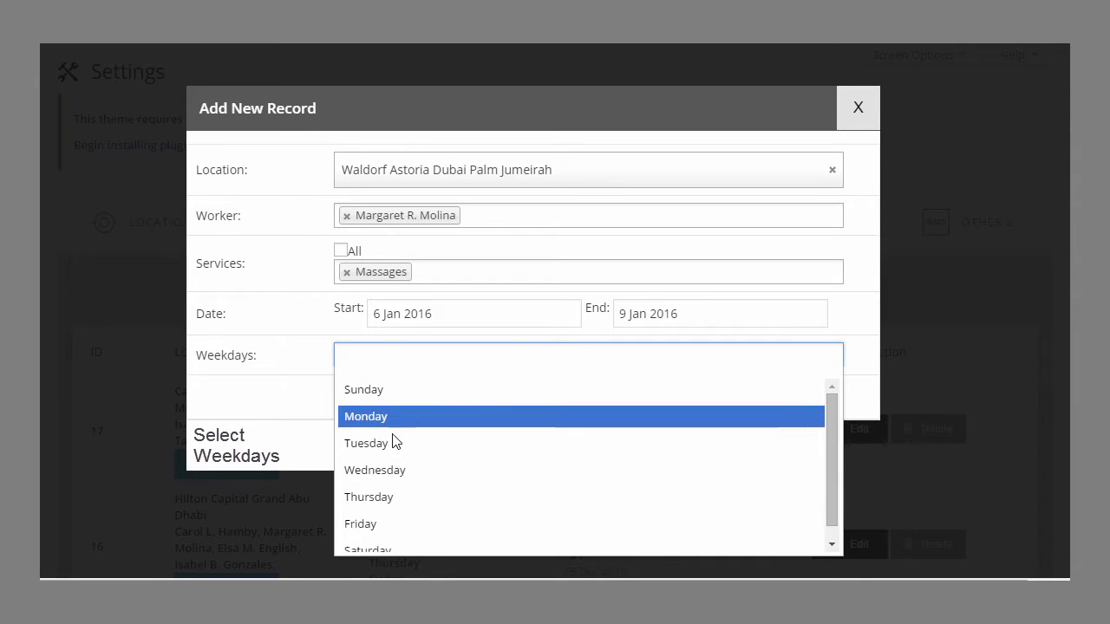
{"action": "left_click", "coordinate": [372, 390]}
{"action": "left_click", "coordinate": [421, 352]}
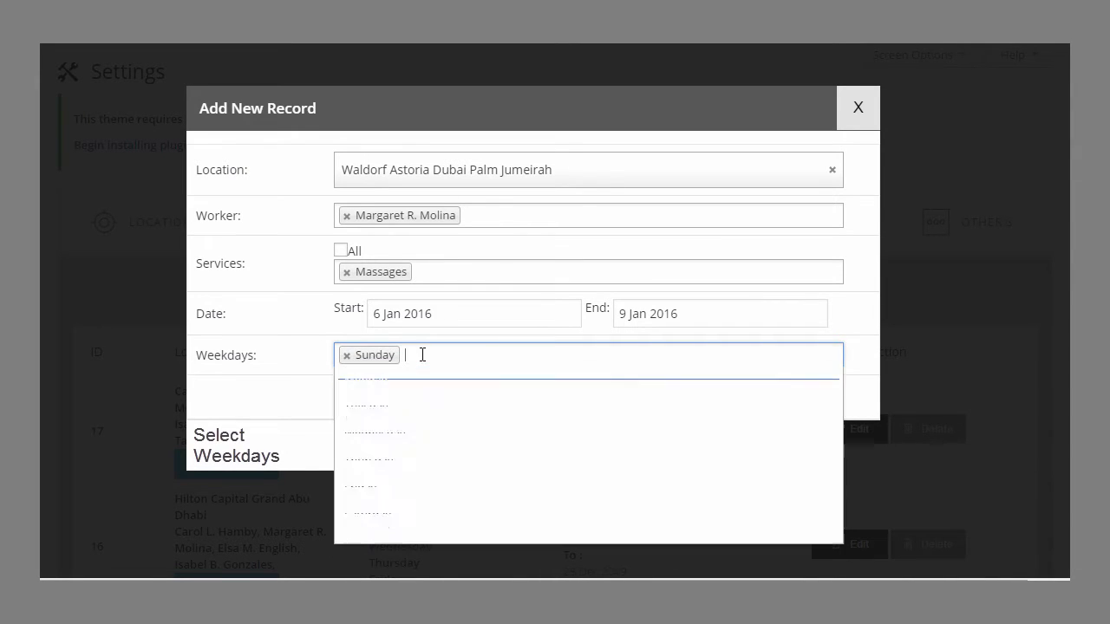
{"action": "left_click", "coordinate": [388, 416]}
{"action": "left_click", "coordinate": [404, 355]}
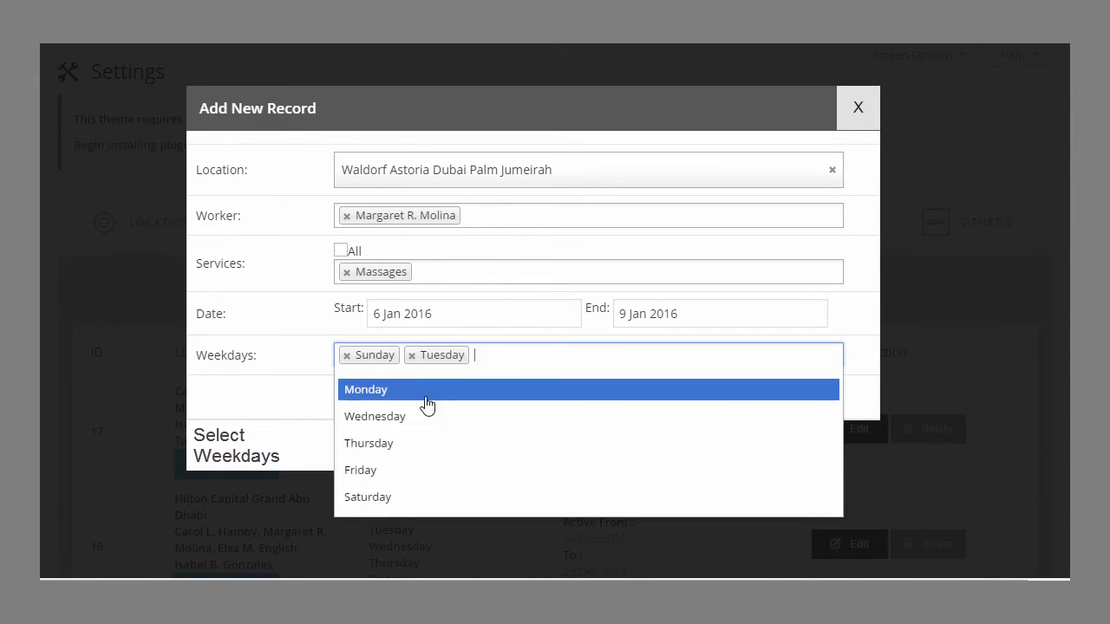
{"action": "left_click", "coordinate": [395, 392]}
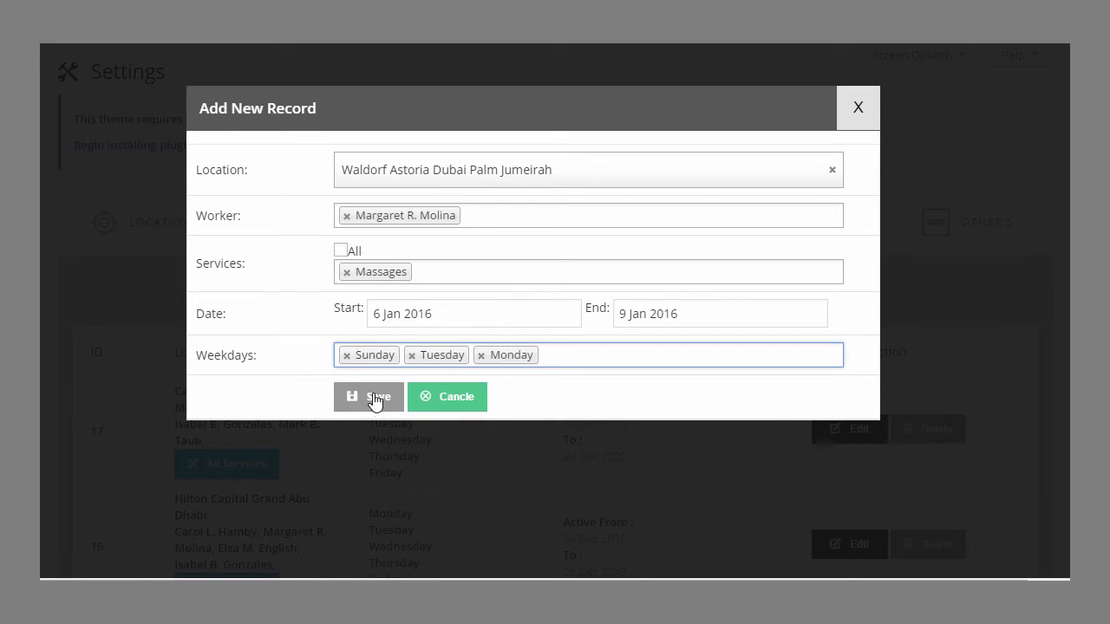
{"action": "left_click", "coordinate": [370, 401]}
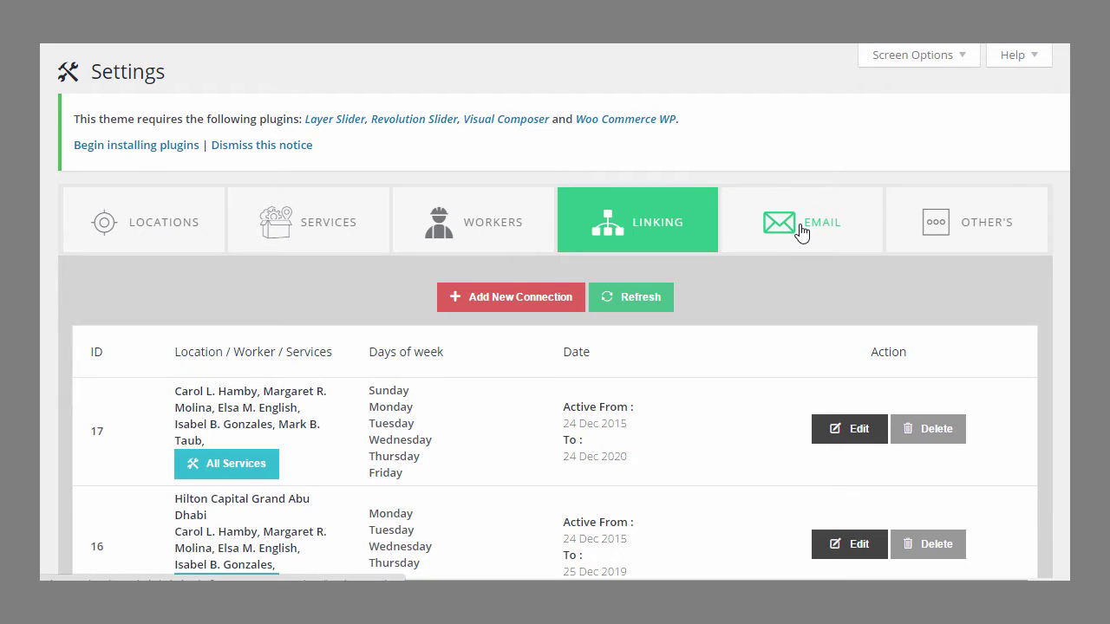
Step: Open the Email settings and look through the sender options, the HTML template and the email preview section
{"action": "left_click", "coordinate": [801, 230]}
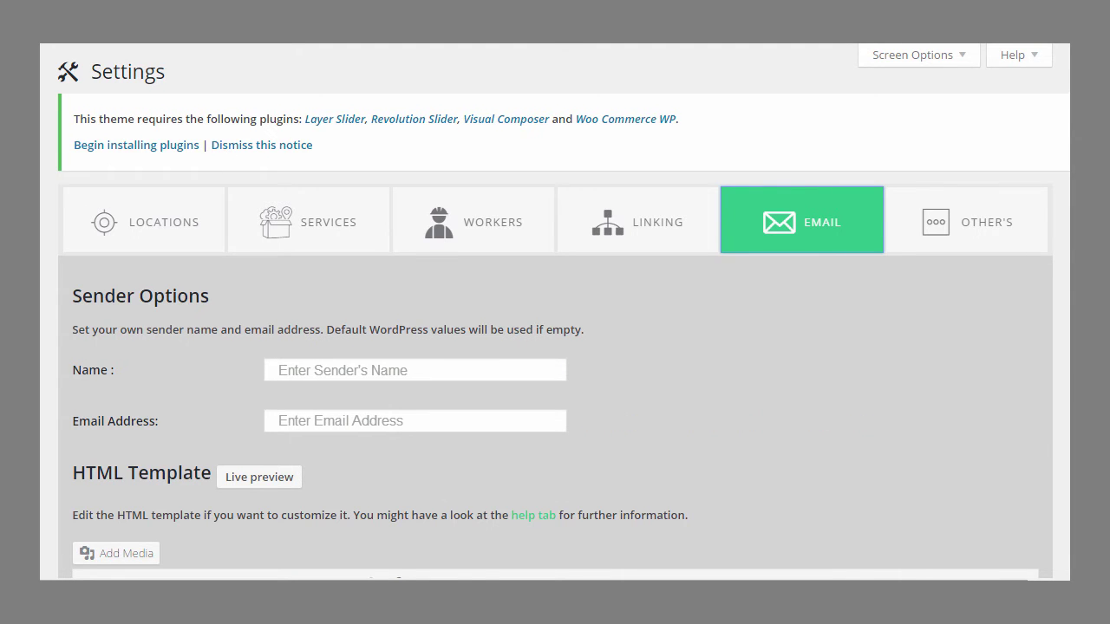
{"action": "scroll", "coordinate": [555, 312], "scroll_direction": "down", "scroll_amount": 3}
{"action": "scroll", "coordinate": [555, 312], "scroll_direction": "down", "scroll_amount": 1}
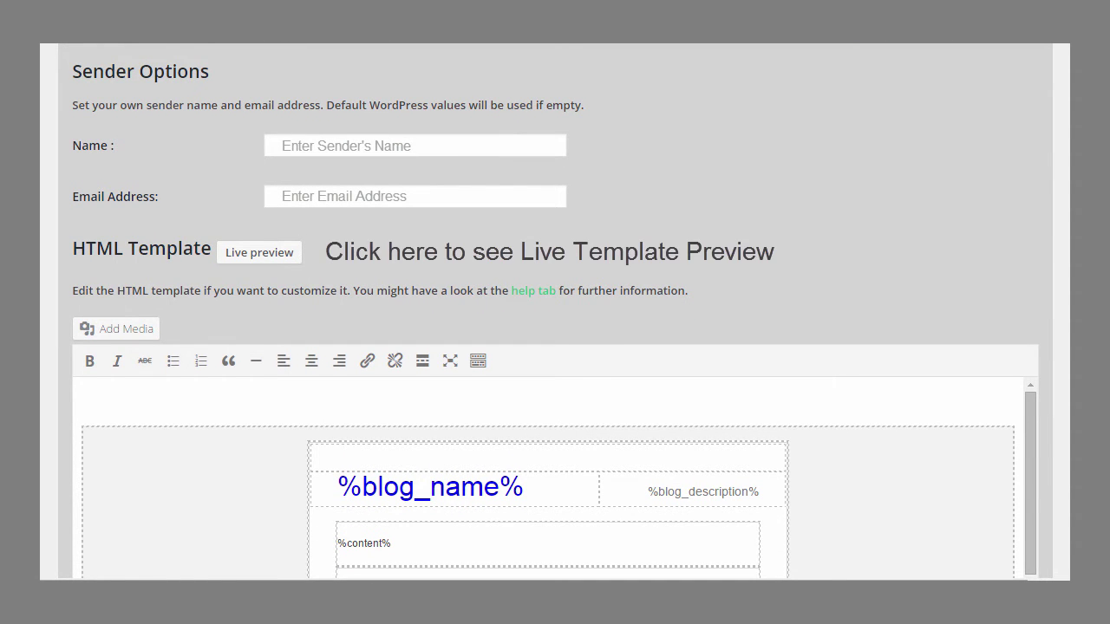
{"action": "scroll", "coordinate": [555, 318], "scroll_direction": "down", "scroll_amount": 6}
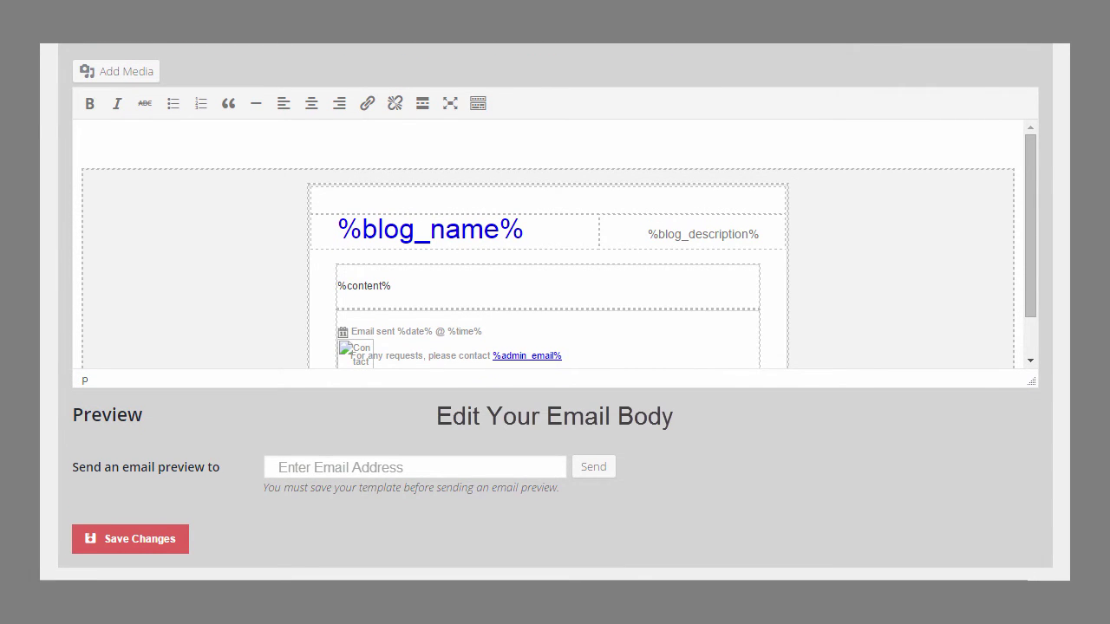
{"action": "scroll", "coordinate": [1065, 412], "scroll_direction": "down", "scroll_amount": 1}
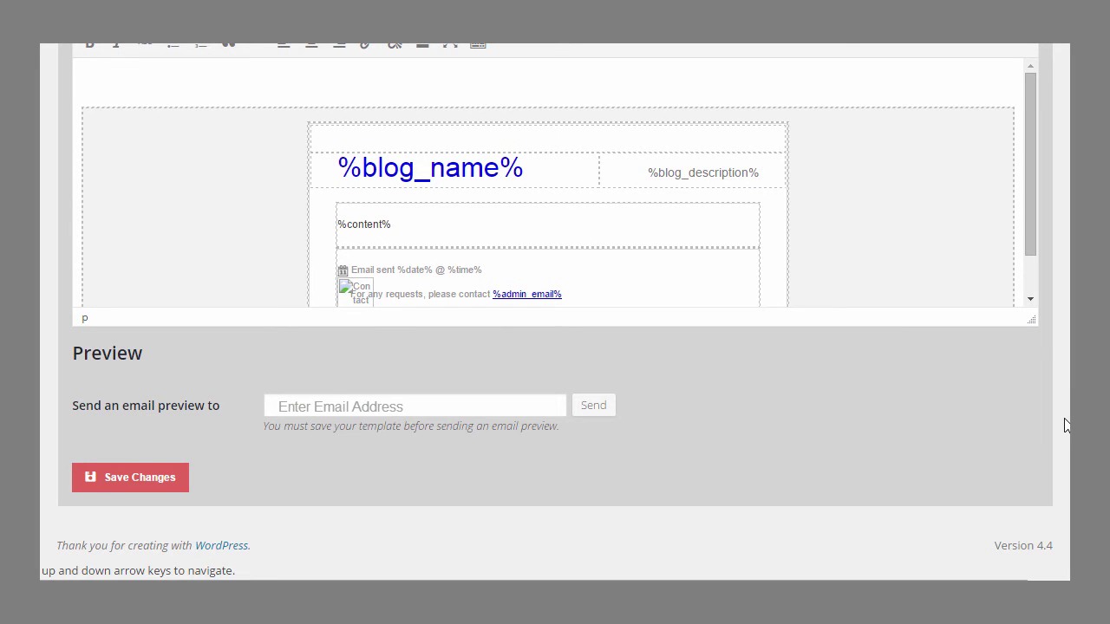
{"action": "scroll", "coordinate": [1069, 407], "scroll_direction": "up", "scroll_amount": 6}
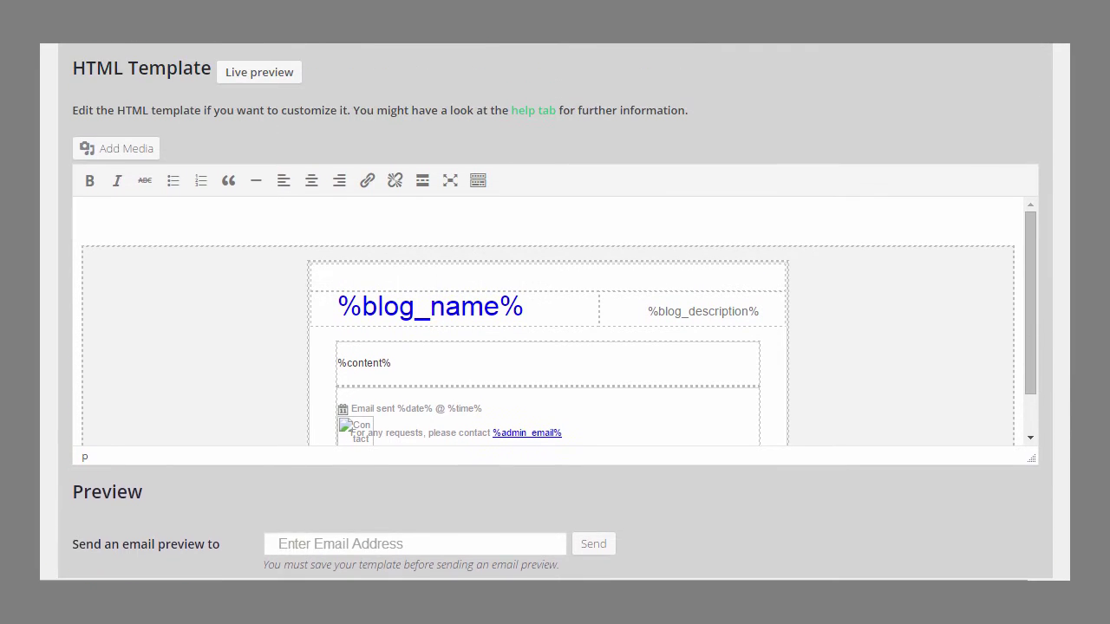
Step: Open the Other's settings and review the Services label's menu title, title, subtitle and description text
{"action": "scroll", "coordinate": [555, 347], "scroll_direction": "up", "scroll_amount": 1}
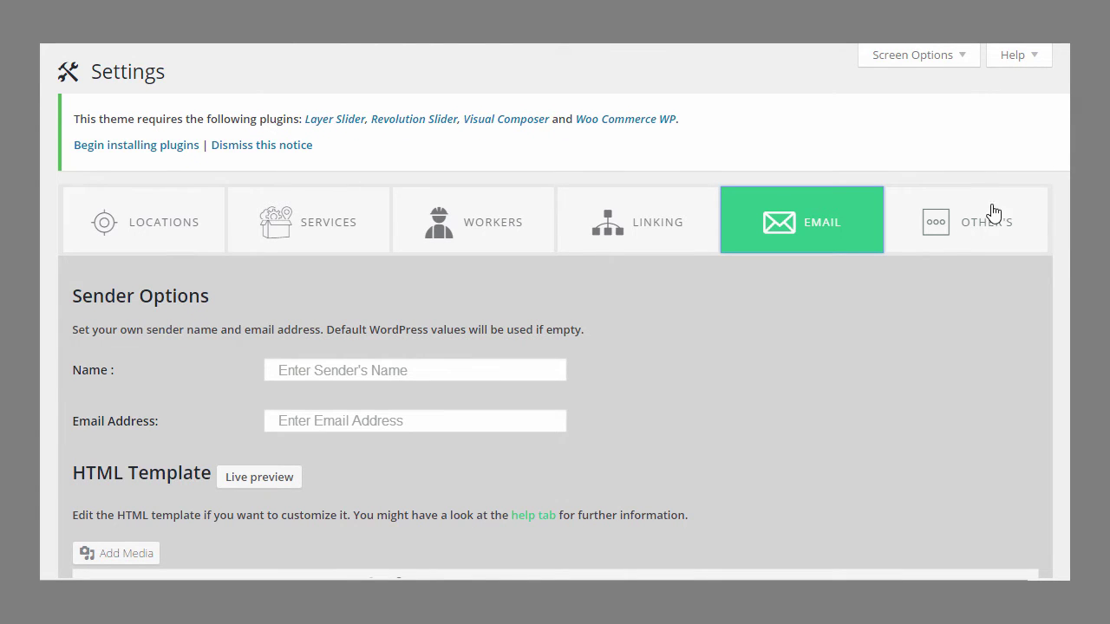
{"action": "left_click", "coordinate": [960, 236]}
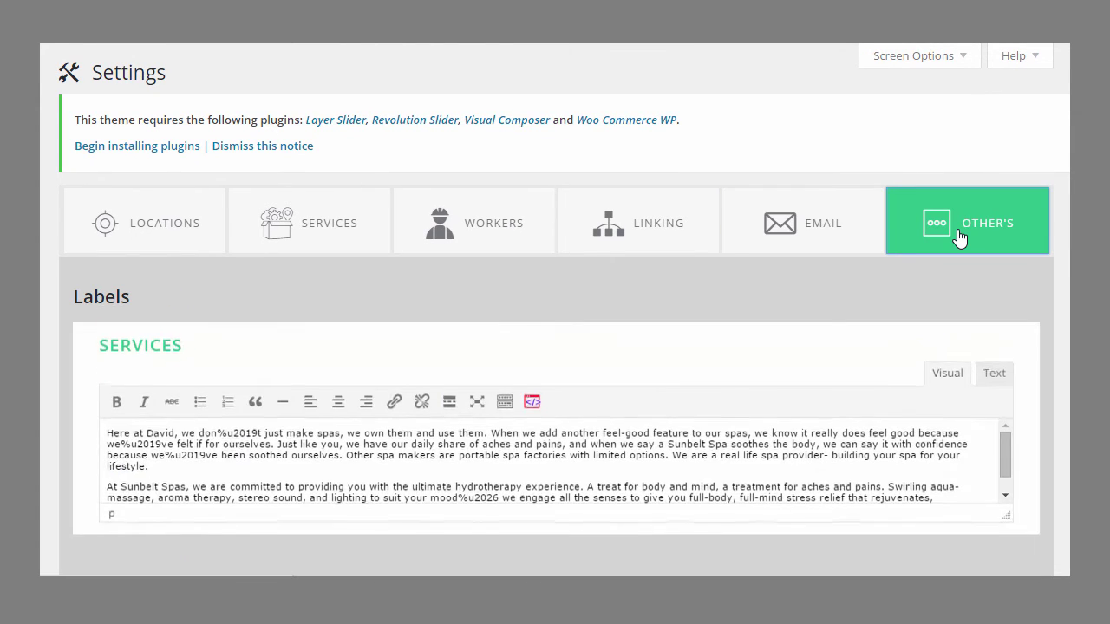
{"action": "scroll", "coordinate": [855, 126], "scroll_direction": "down", "scroll_amount": 3}
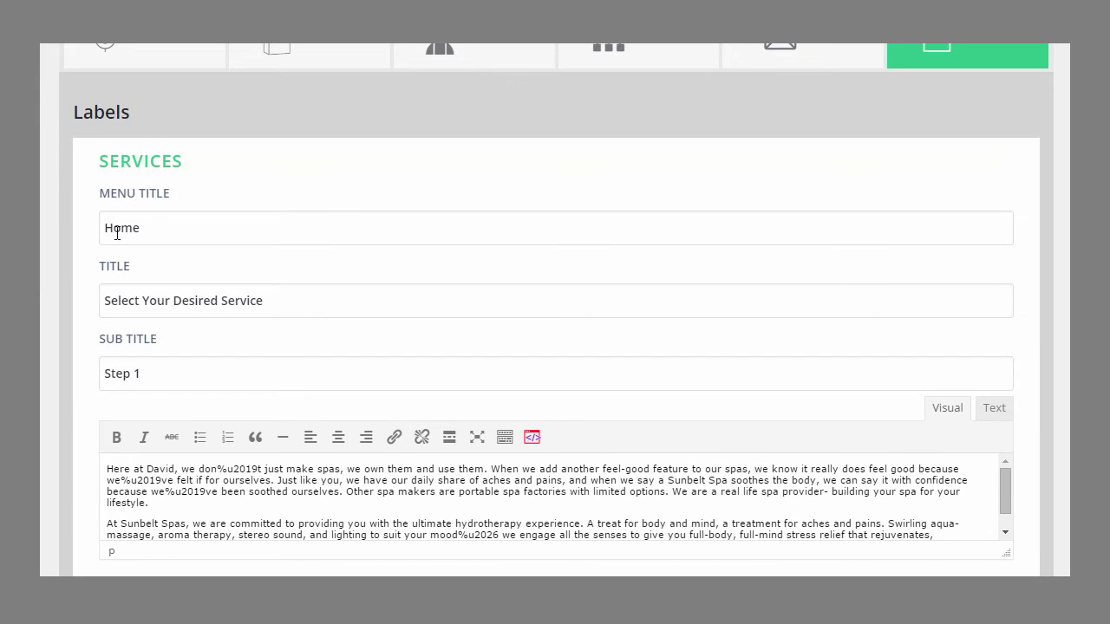
{"action": "left_click_drag", "start_coordinate": [141, 228], "coordinate": [90, 236]}
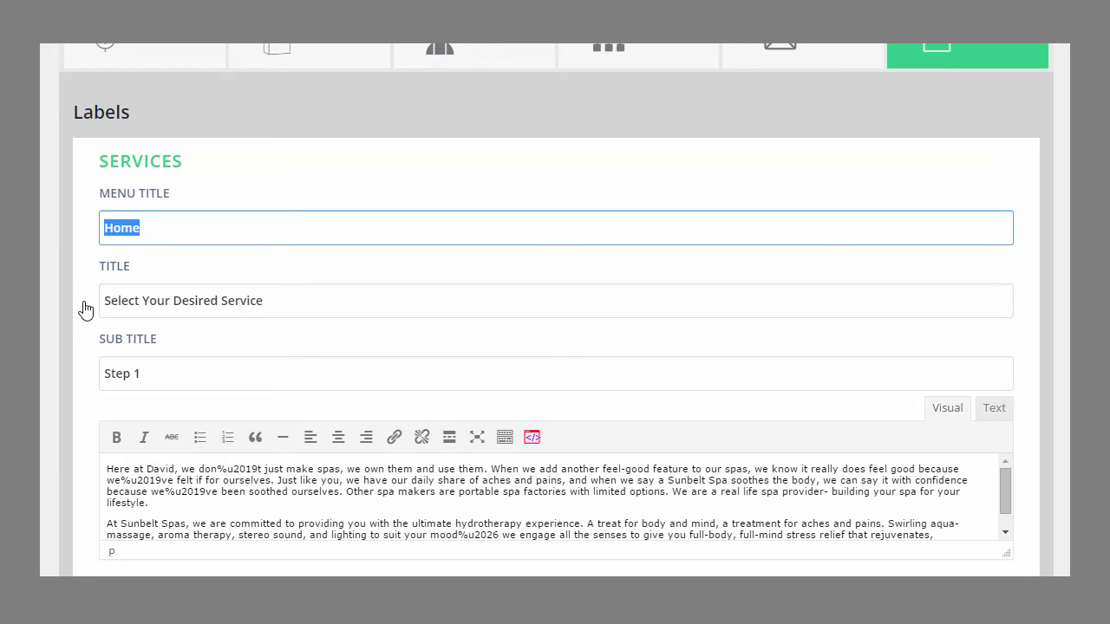
{"action": "left_click_drag", "start_coordinate": [270, 301], "coordinate": [84, 306]}
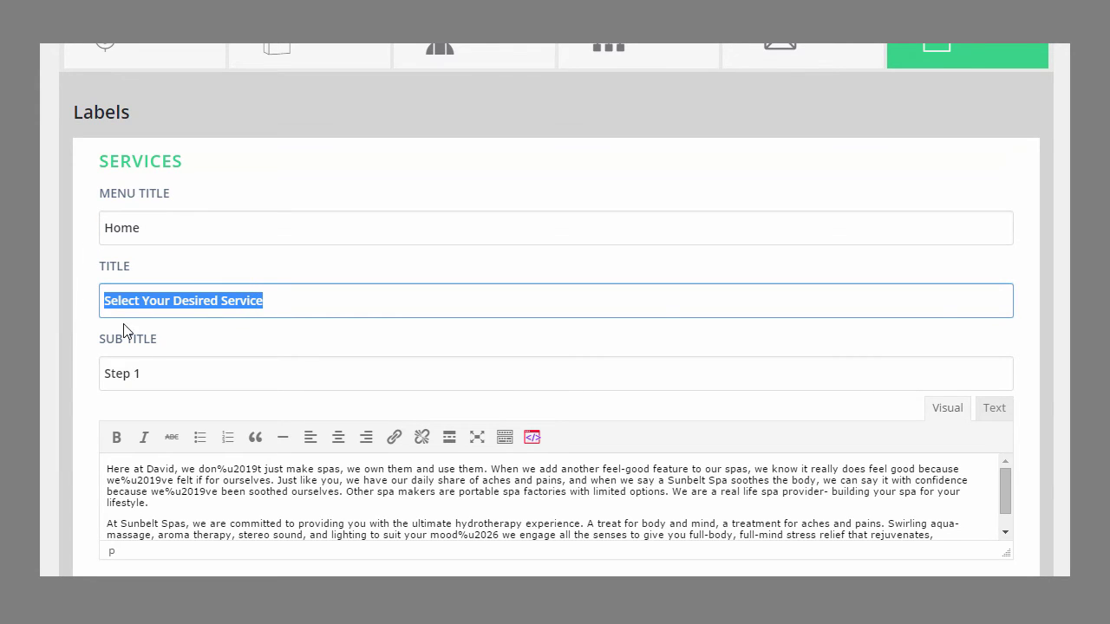
{"action": "left_click_drag", "start_coordinate": [170, 373], "coordinate": [90, 380]}
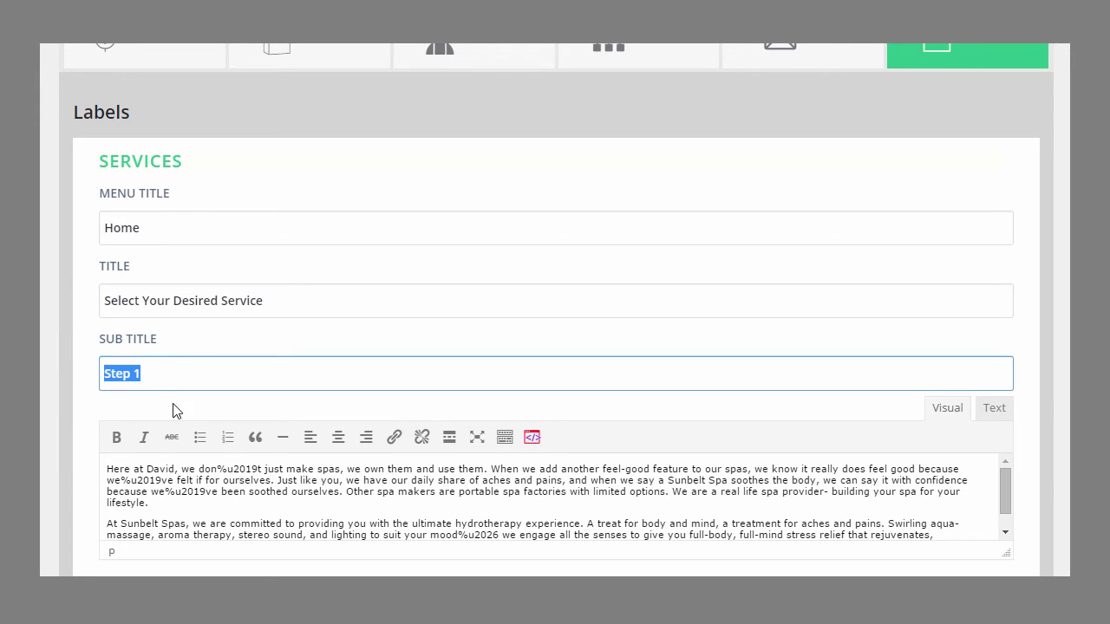
{"action": "left_click", "coordinate": [279, 413]}
{"action": "scroll", "coordinate": [555, 309], "scroll_direction": "down", "scroll_amount": 2}
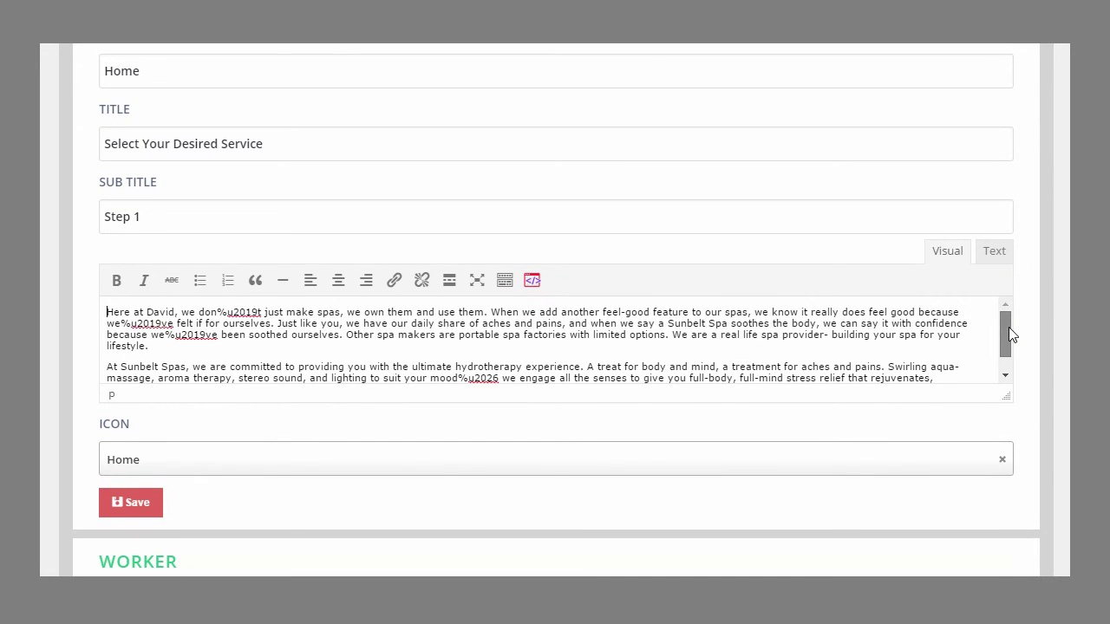
{"action": "left_click_drag", "start_coordinate": [1009, 328], "coordinate": [1010, 352]}
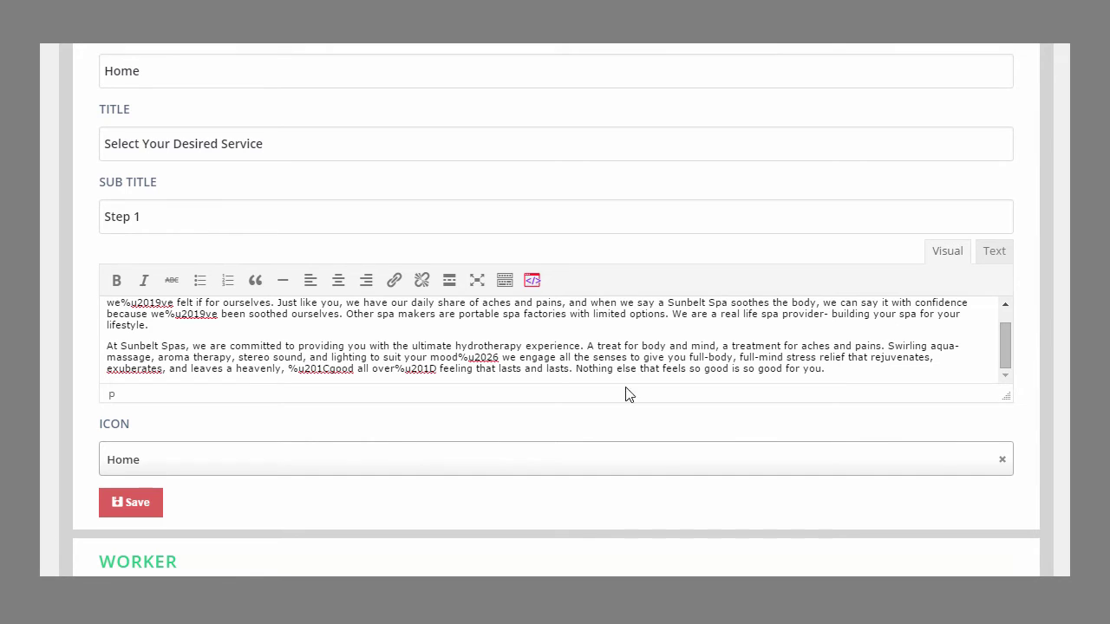
Step: Choose Home as the Services label's icon and save the Services label settings
{"action": "left_click", "coordinate": [160, 469]}
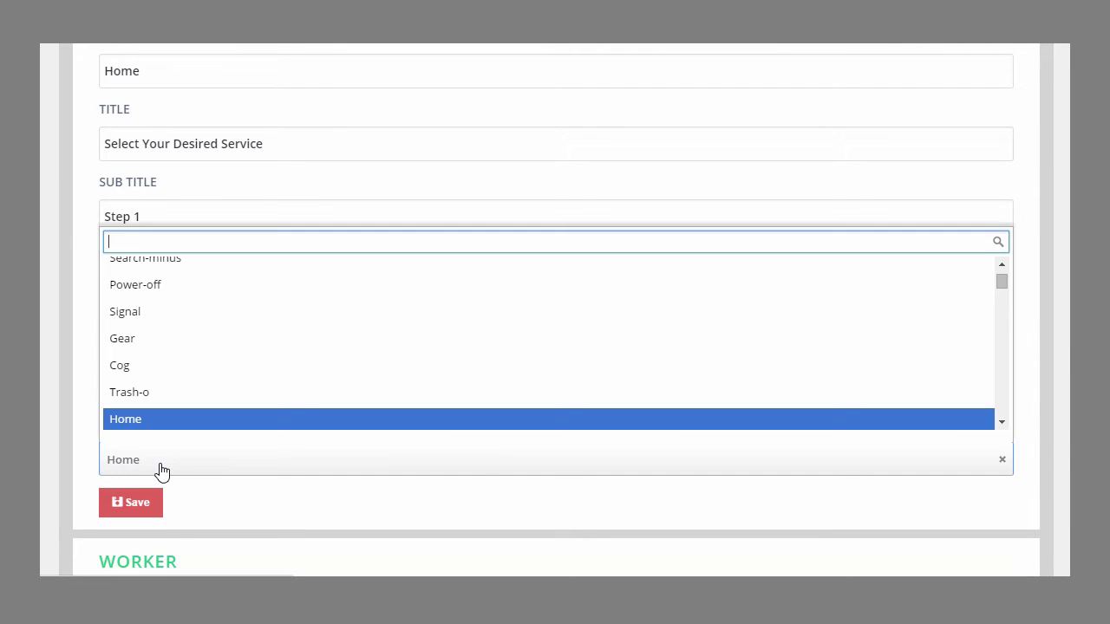
{"action": "left_click", "coordinate": [138, 428]}
{"action": "left_click", "coordinate": [129, 508]}
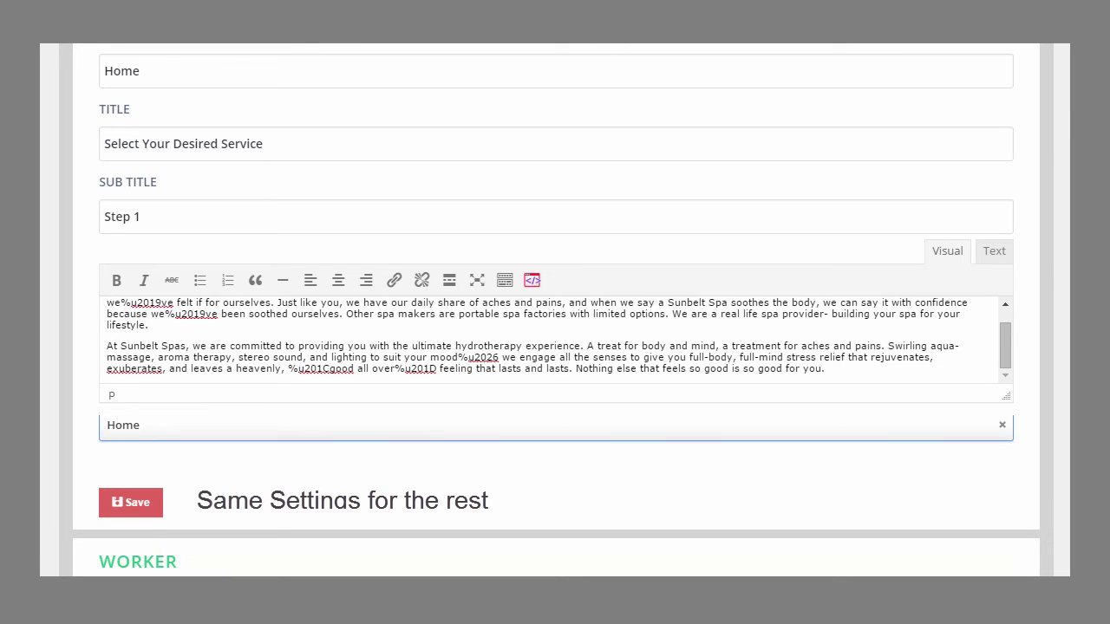
Step: Look through the Worker, Date & Time and User Information labels, custom form fields, currency and payment options
{"action": "scroll", "coordinate": [556, 310], "scroll_direction": "down", "scroll_amount": 5}
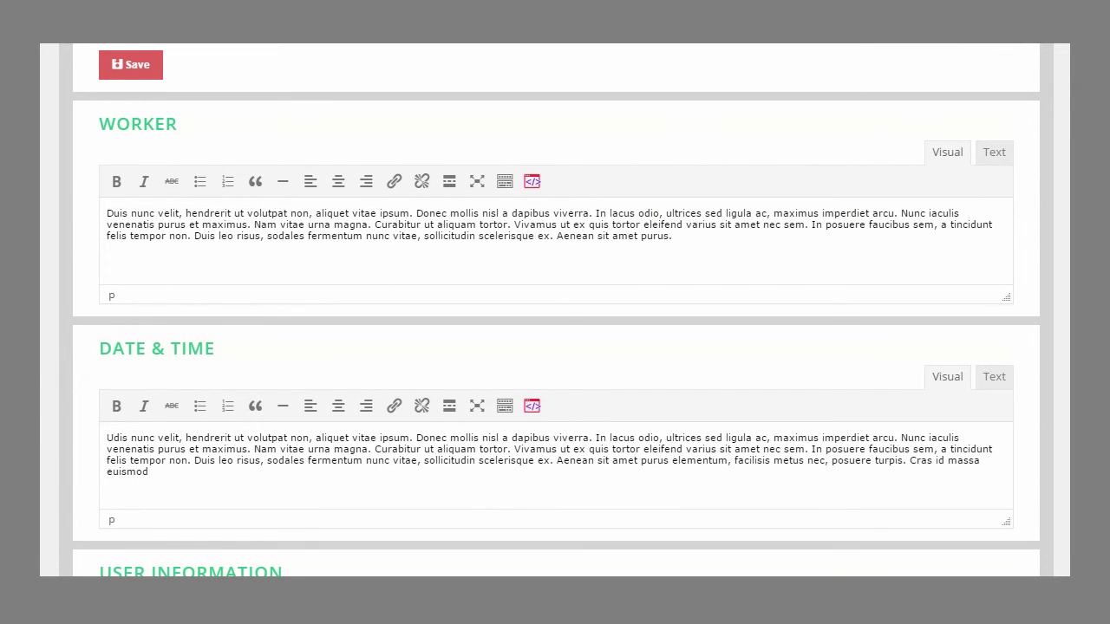
{"action": "scroll", "coordinate": [557, 311], "scroll_direction": "down", "scroll_amount": 3}
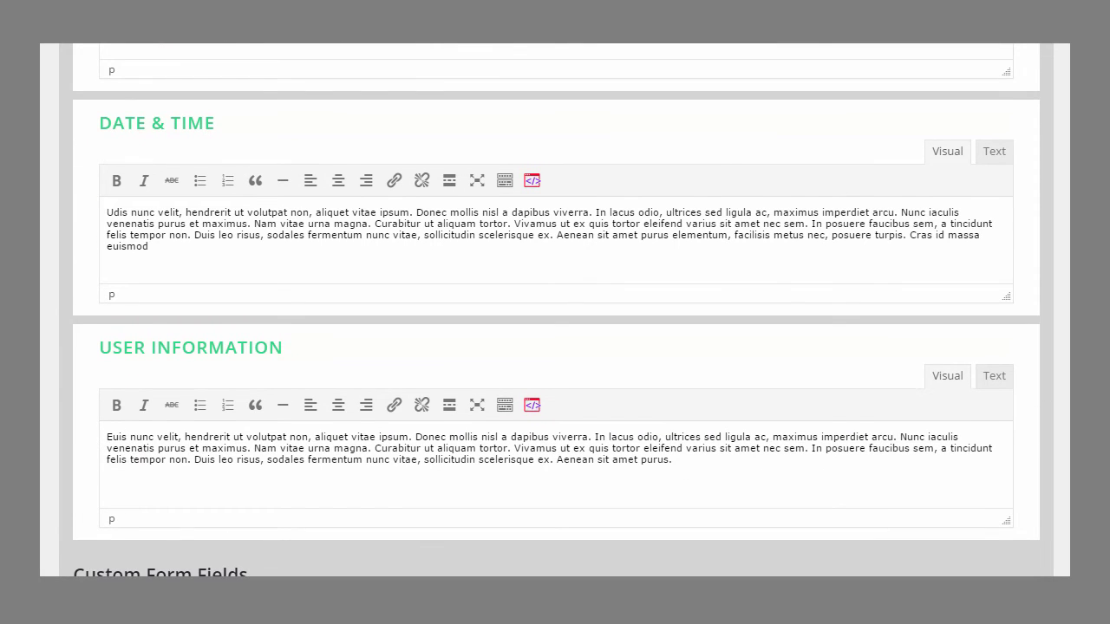
{"action": "scroll", "coordinate": [557, 311], "scroll_direction": "down", "scroll_amount": 4}
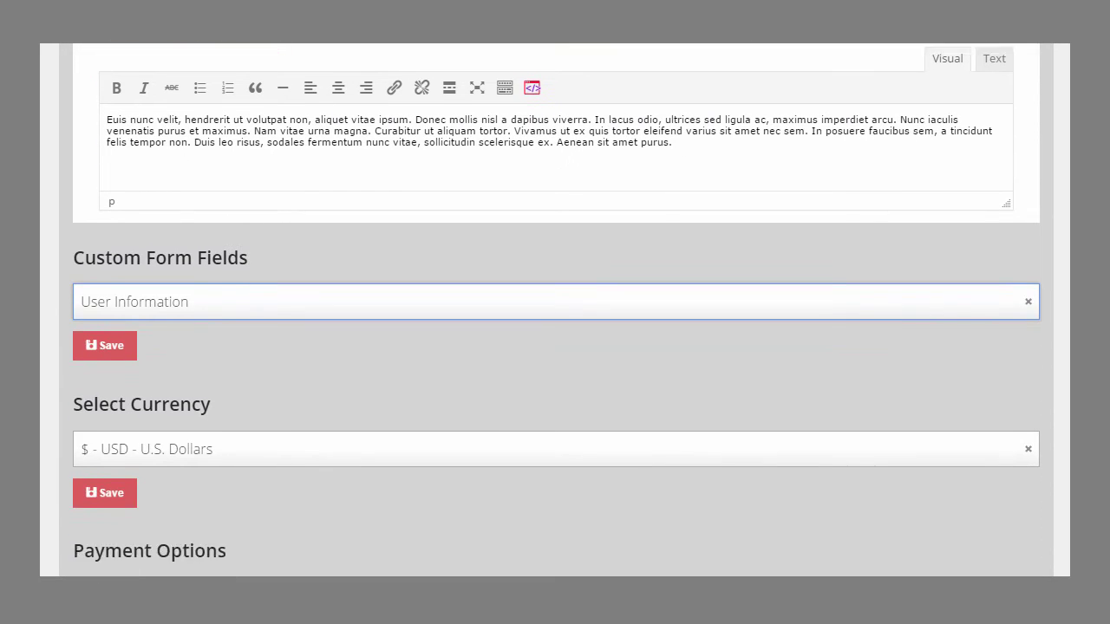
{"action": "scroll", "coordinate": [557, 310], "scroll_direction": "down", "scroll_amount": 4}
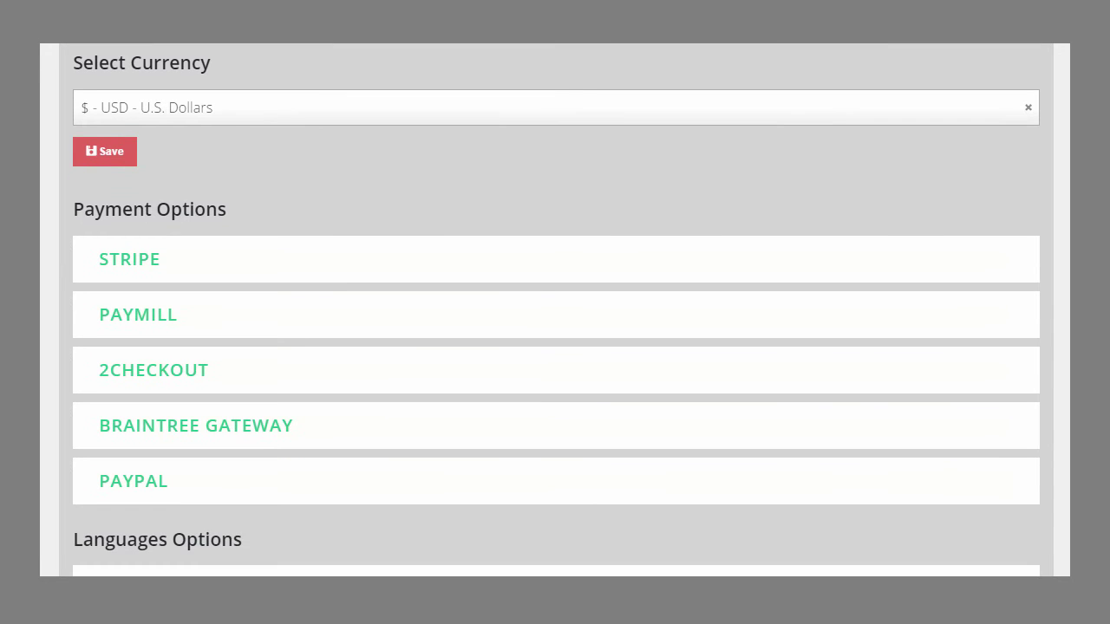
{"action": "scroll", "coordinate": [557, 310], "scroll_direction": "down", "scroll_amount": 4}
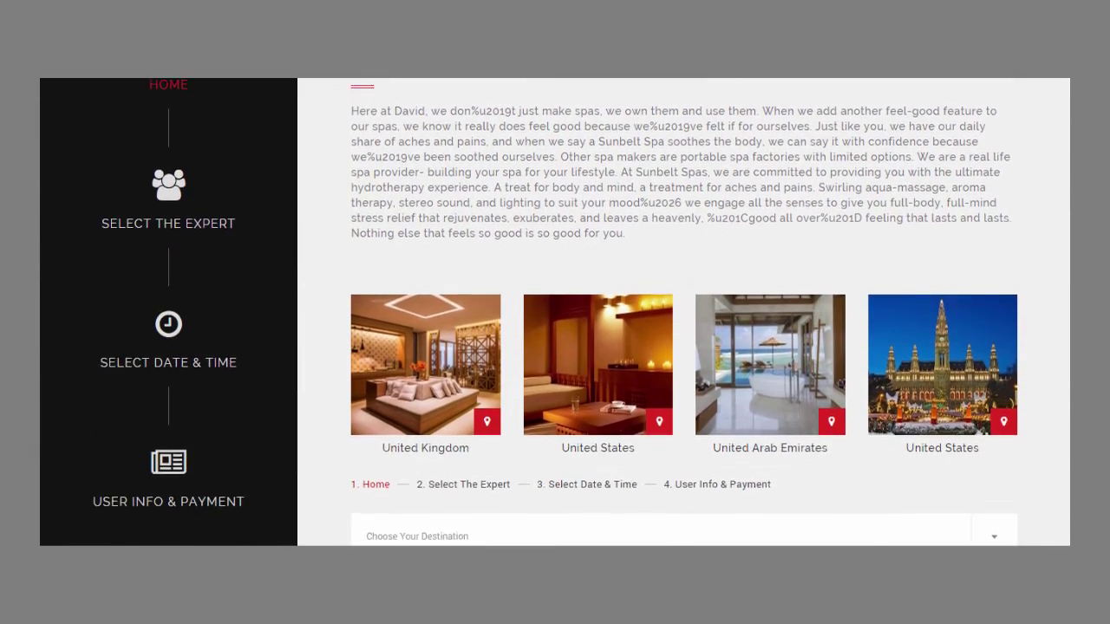
Step: On the front-end spa booking page, choose United States as the destination and select The Spa at the Hotel Hershey
{"action": "left_click", "coordinate": [1011, 453]}
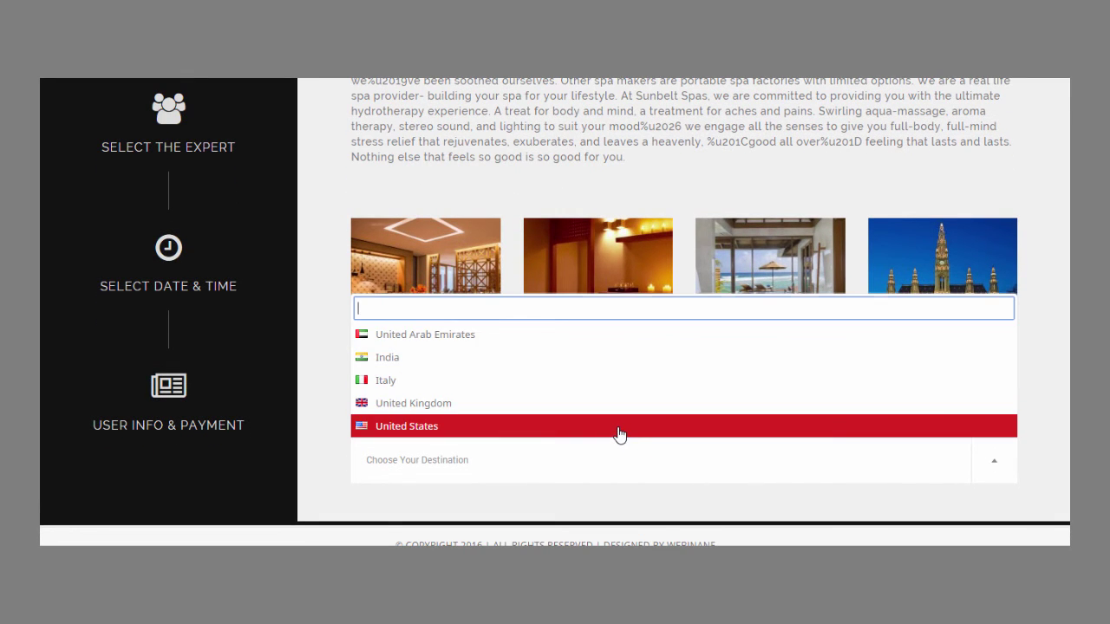
{"action": "left_click", "coordinate": [620, 426]}
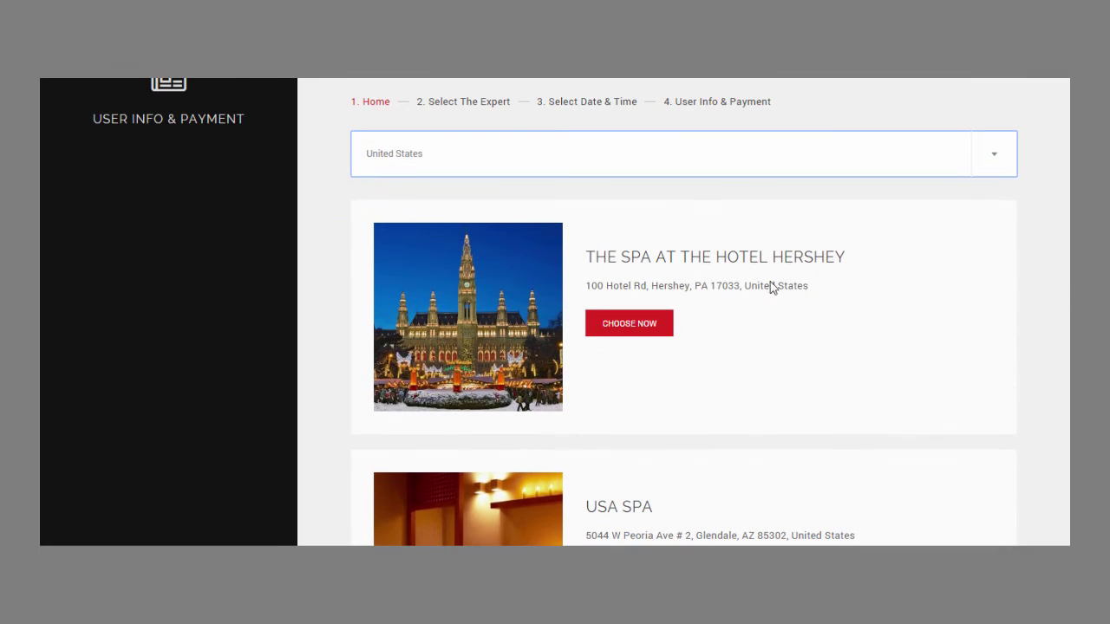
{"action": "left_click", "coordinate": [635, 330]}
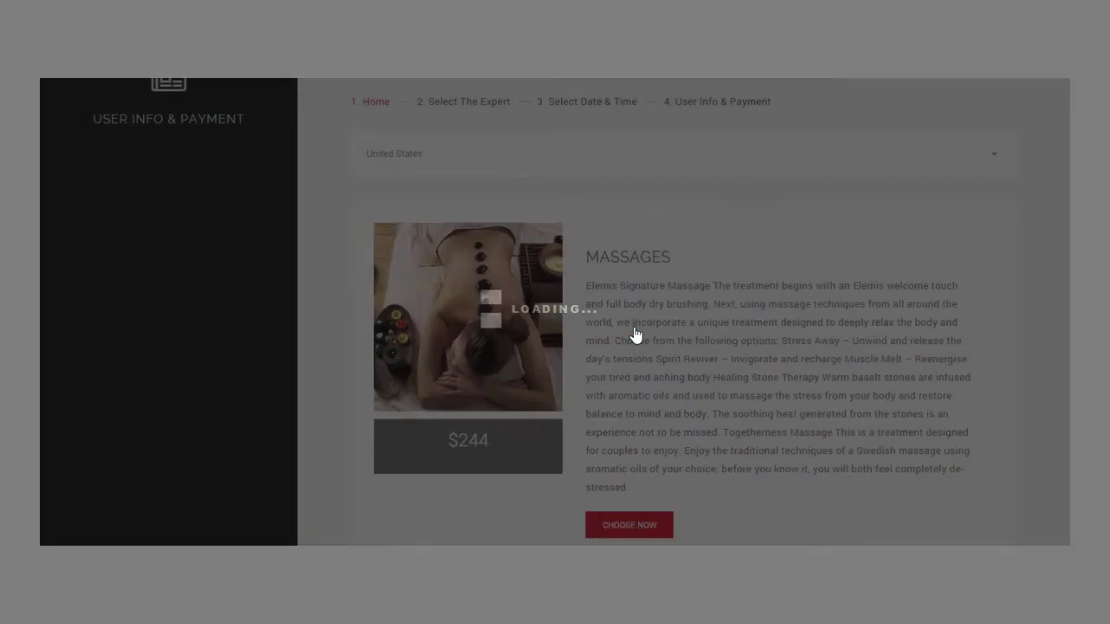
Step: Look over the services offered at the spa and choose Massages
{"action": "scroll", "coordinate": [1063, 226], "scroll_direction": "down", "scroll_amount": 7}
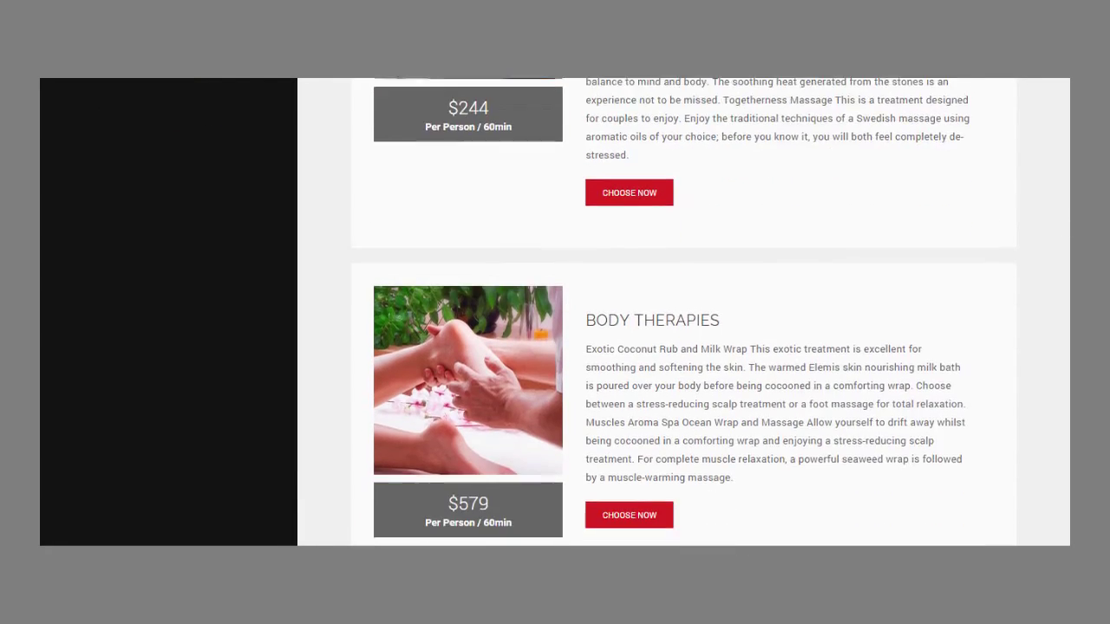
{"action": "scroll", "coordinate": [1026, 249], "scroll_direction": "up", "scroll_amount": 7}
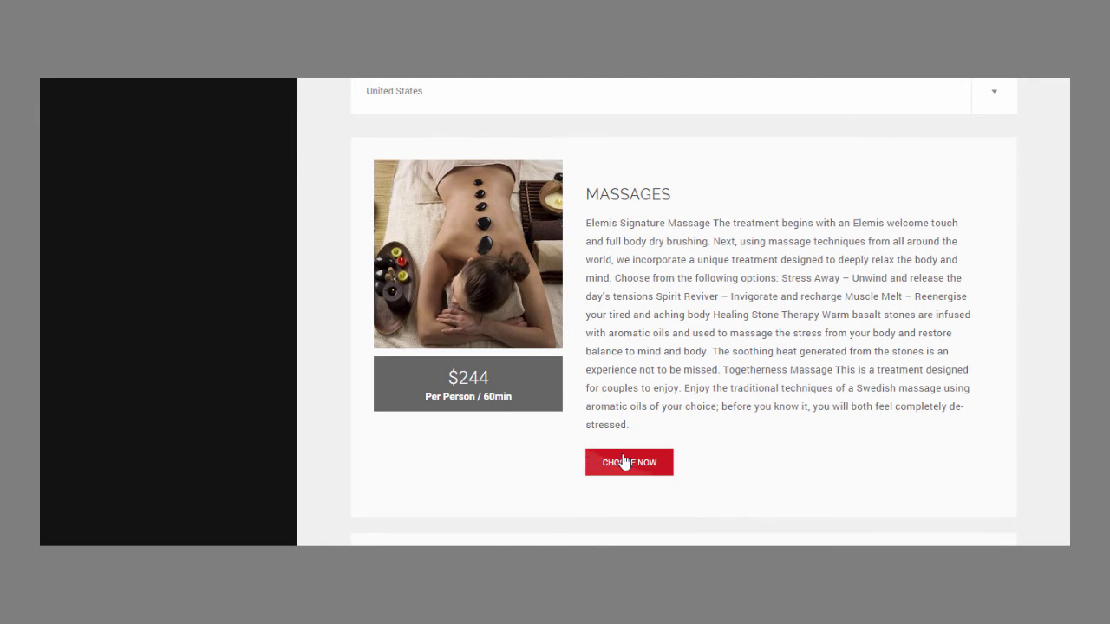
{"action": "left_click", "coordinate": [624, 462]}
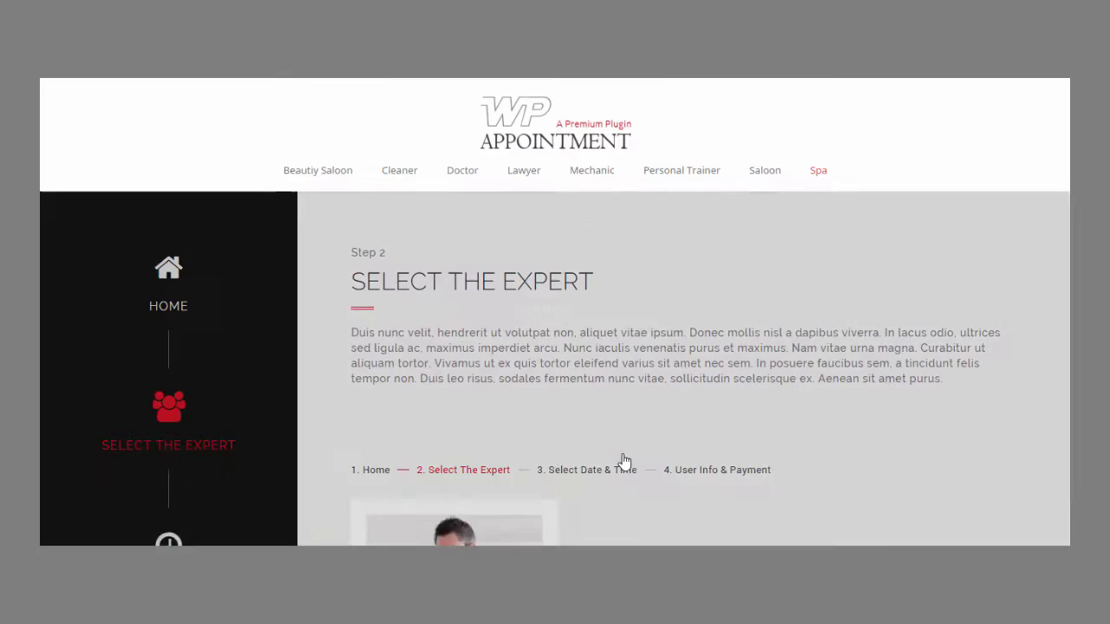
Step: Choose the offered expert and select the 10:30 AM slot on 12 January 2016 for the appointment
{"action": "scroll", "coordinate": [1028, 219], "scroll_direction": "down", "scroll_amount": 3}
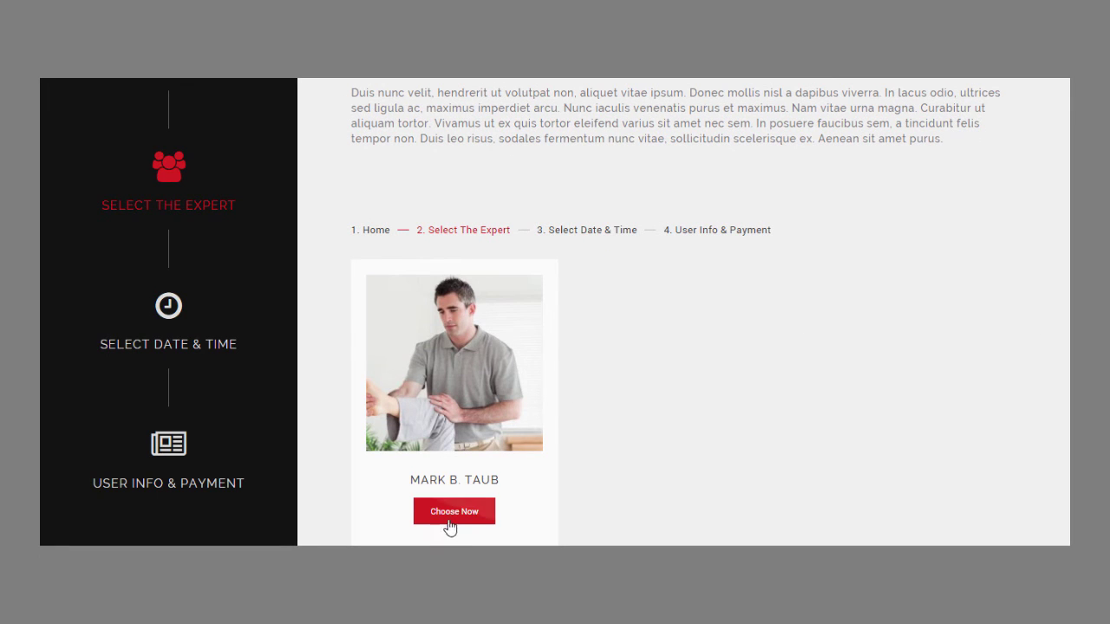
{"action": "left_click", "coordinate": [454, 512]}
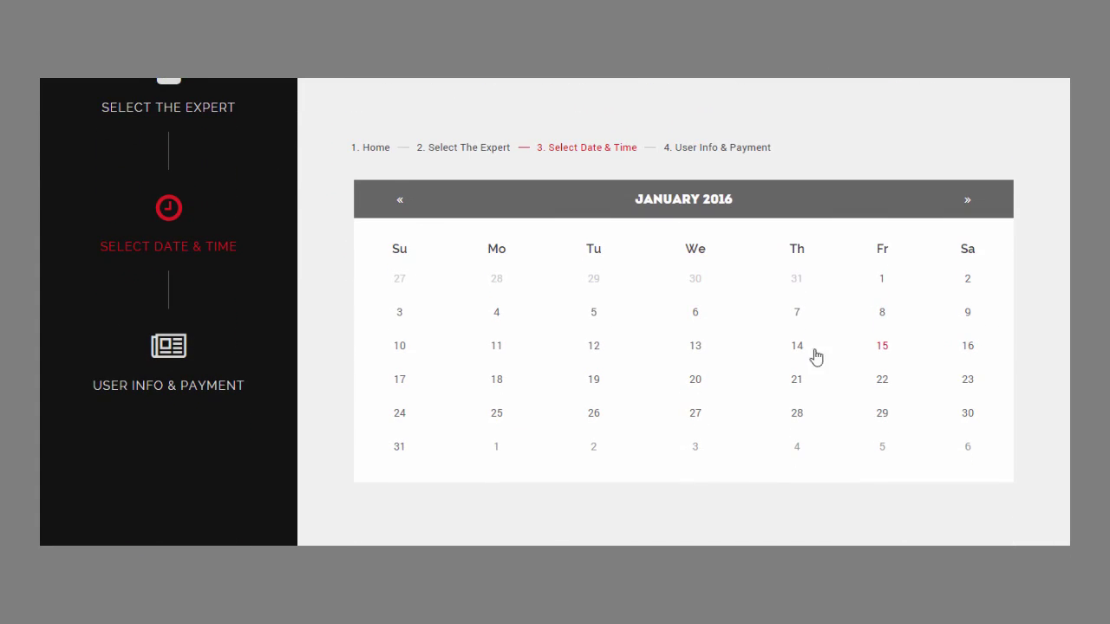
{"action": "left_click", "coordinate": [594, 347]}
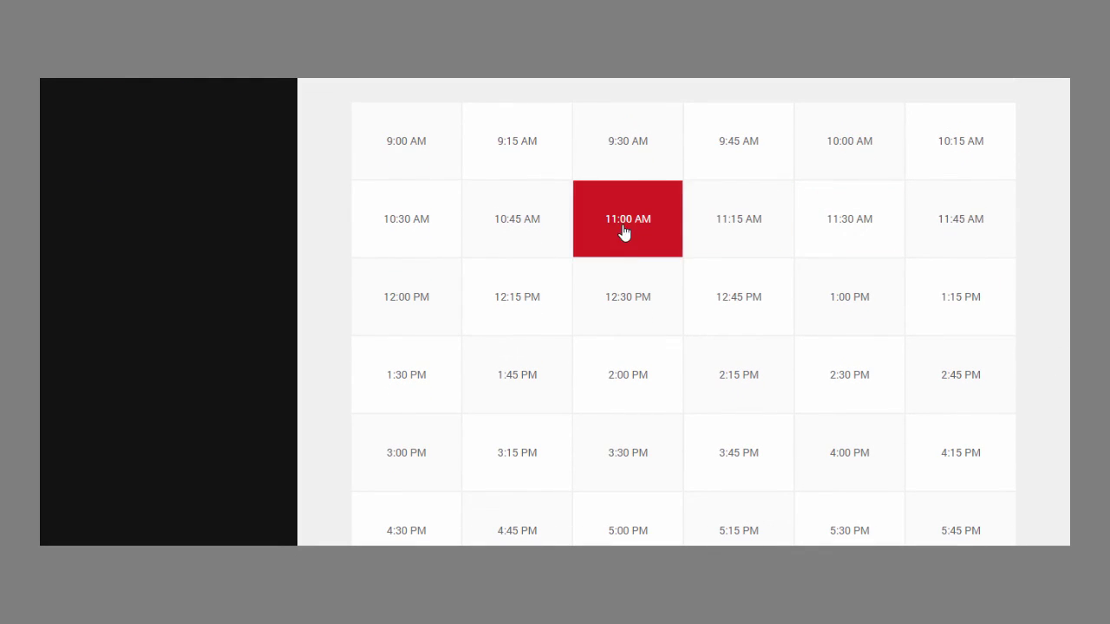
{"action": "left_click", "coordinate": [405, 224]}
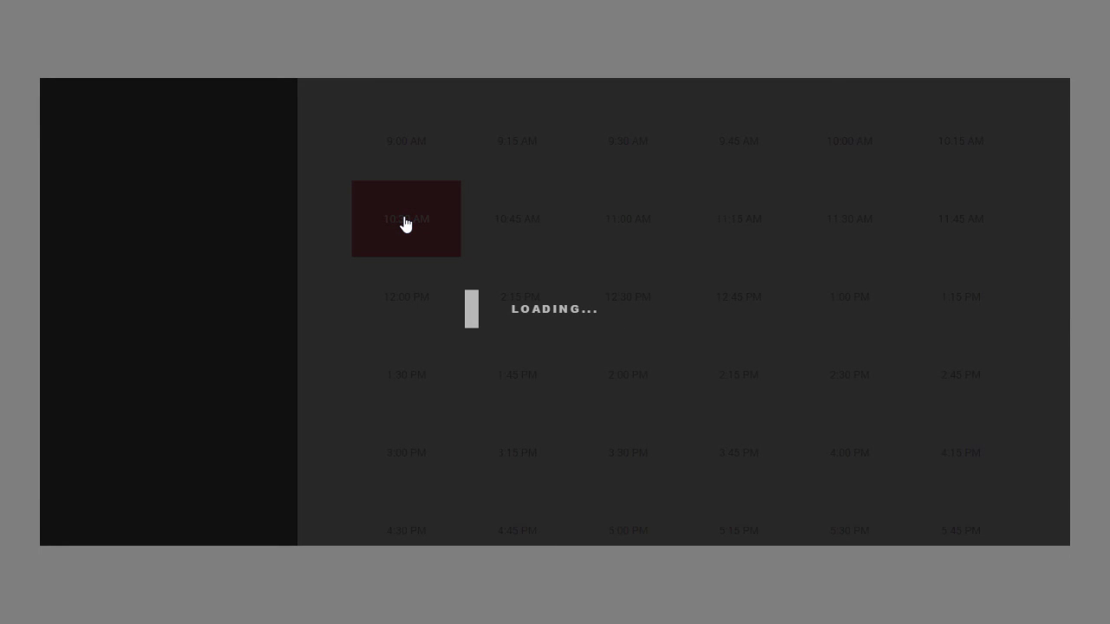